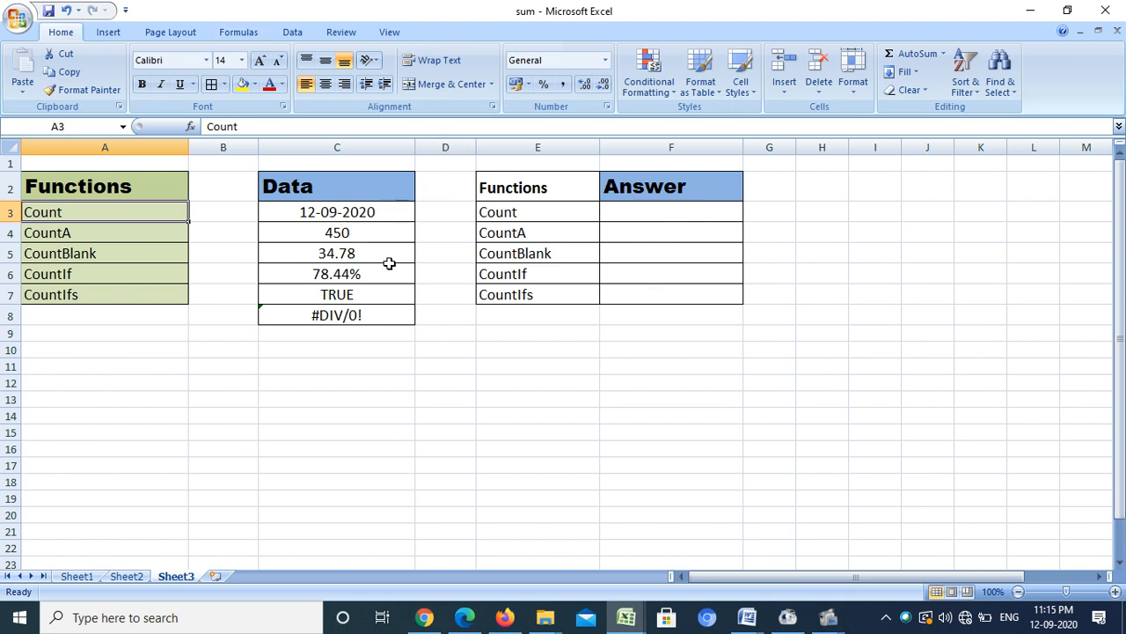
Step: Count the numeric cells of the Data column by entering =COUNT(C3:C8) in the Count answer cell F3
left_click(338, 295)
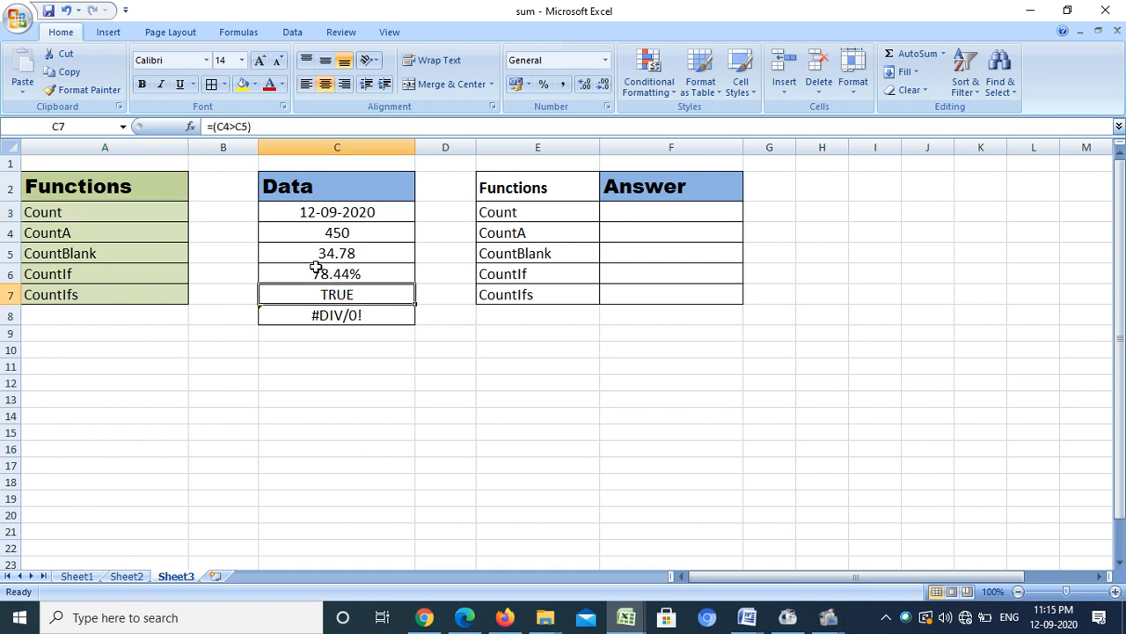
left_click(316, 317)
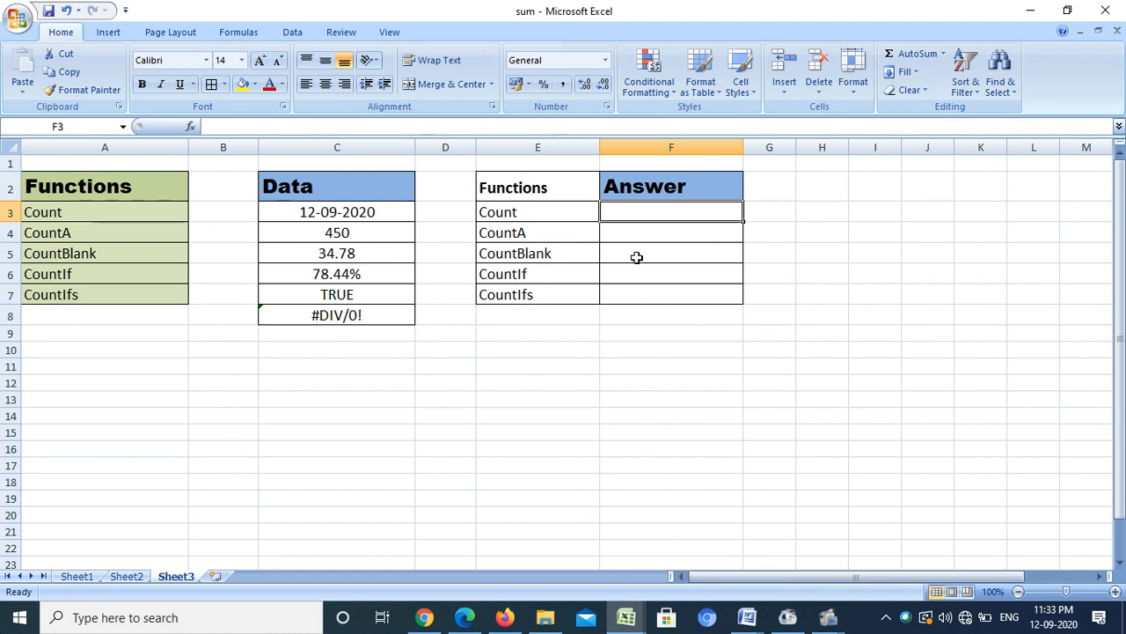
type("=")
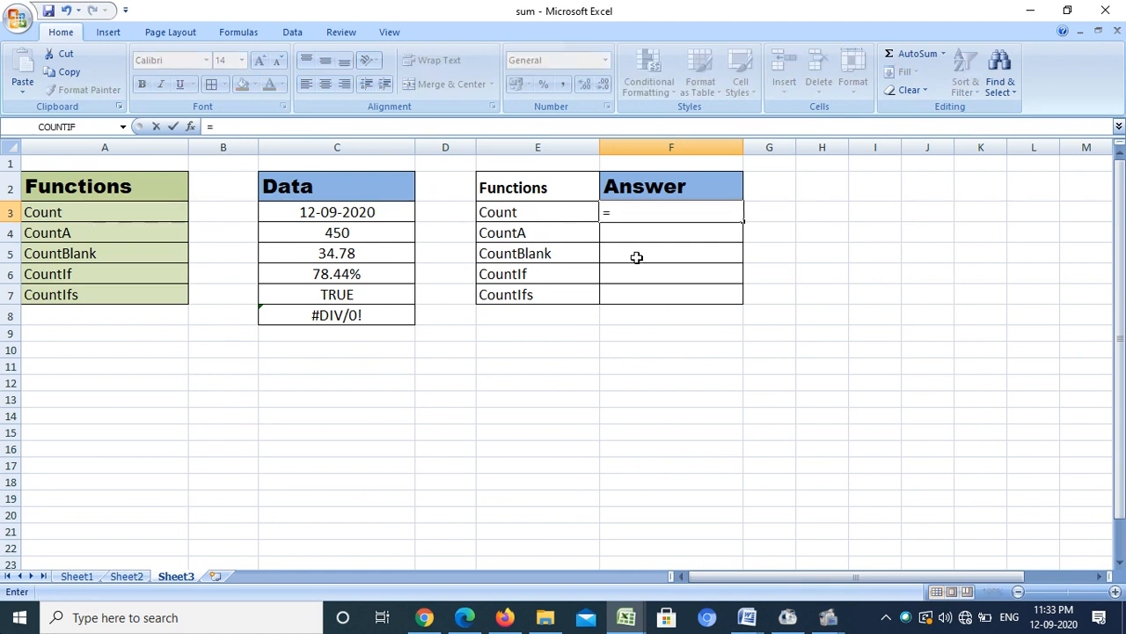
type("count")
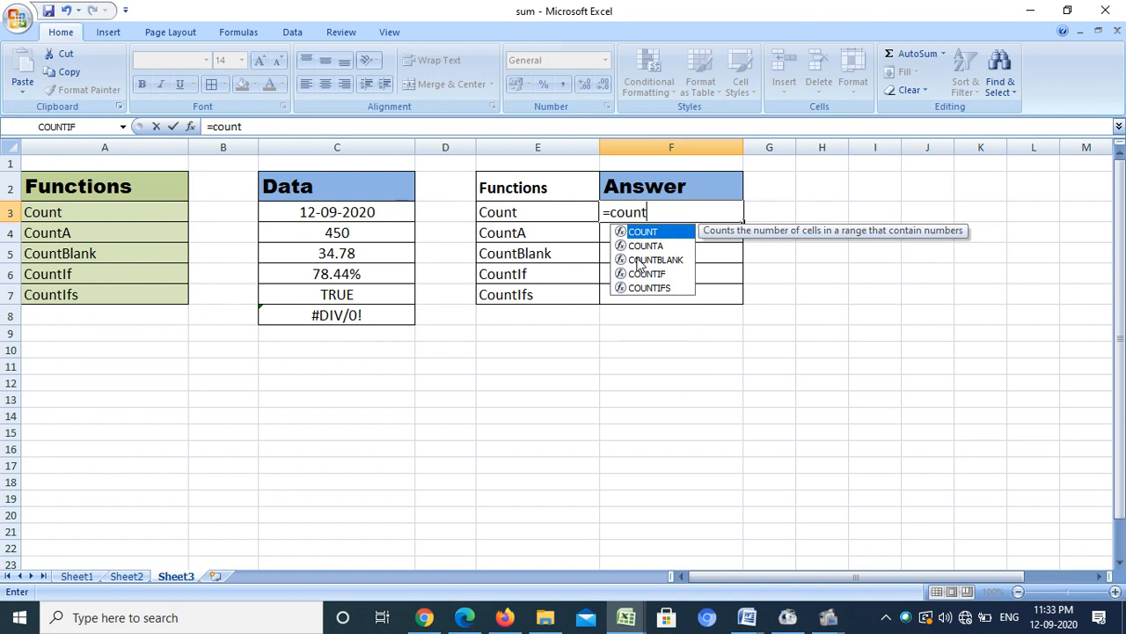
type("(")
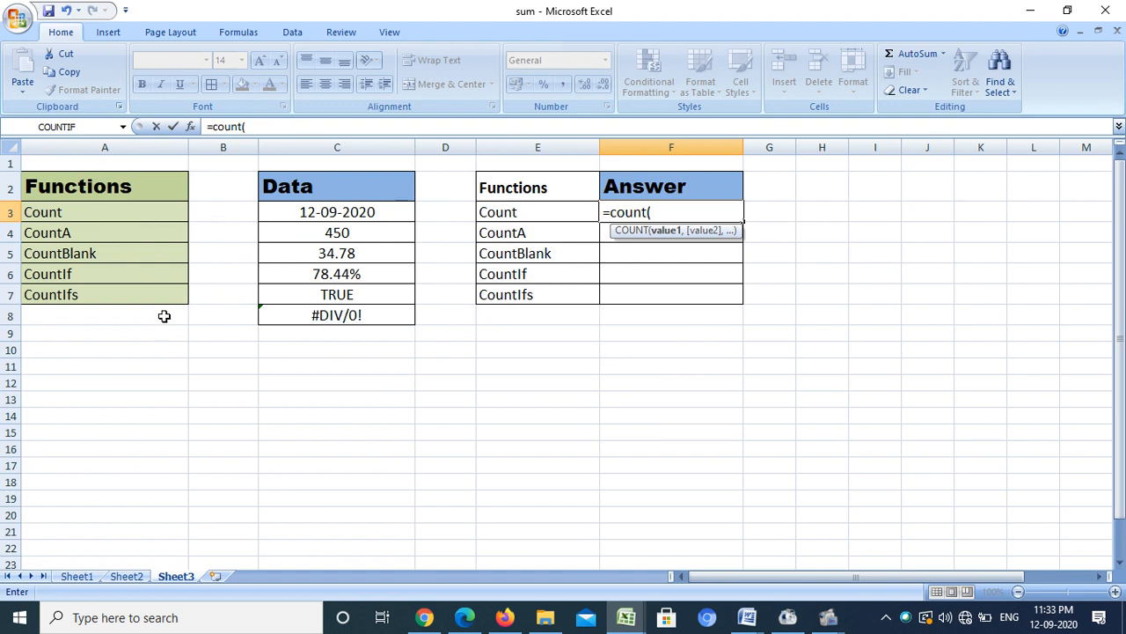
left_click_drag(360, 211, 341, 316)
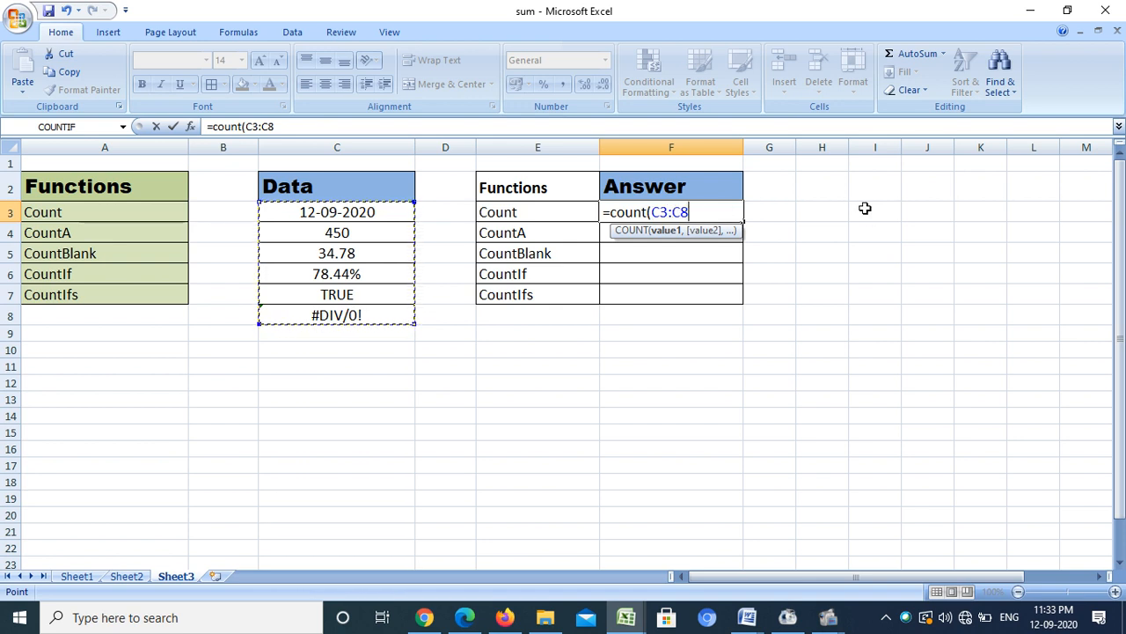
type(")")
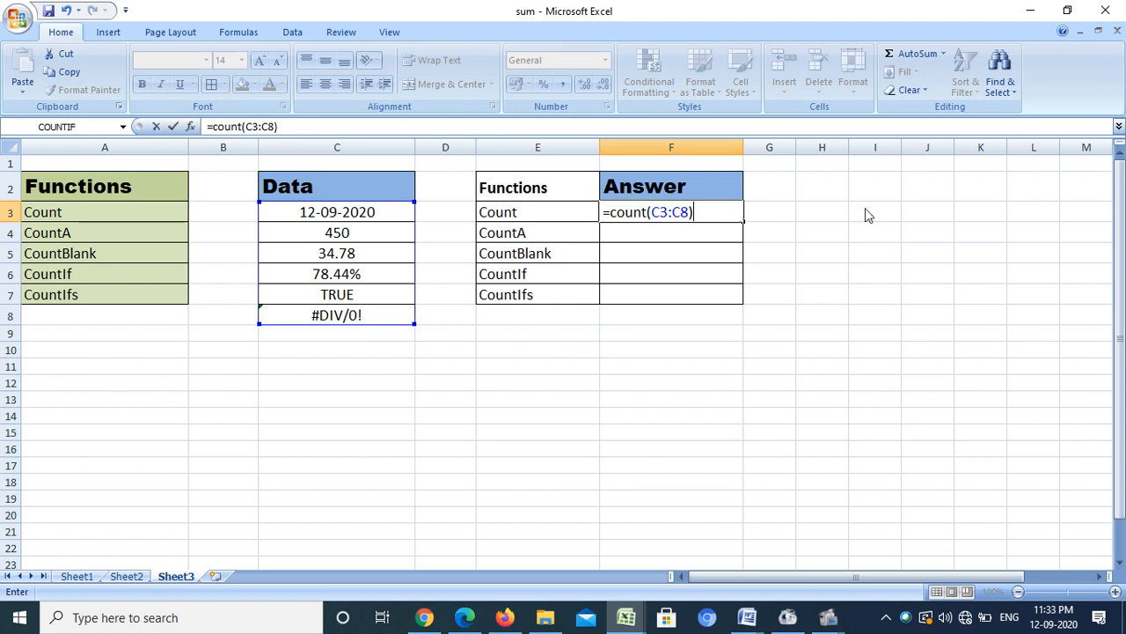
key("Return")
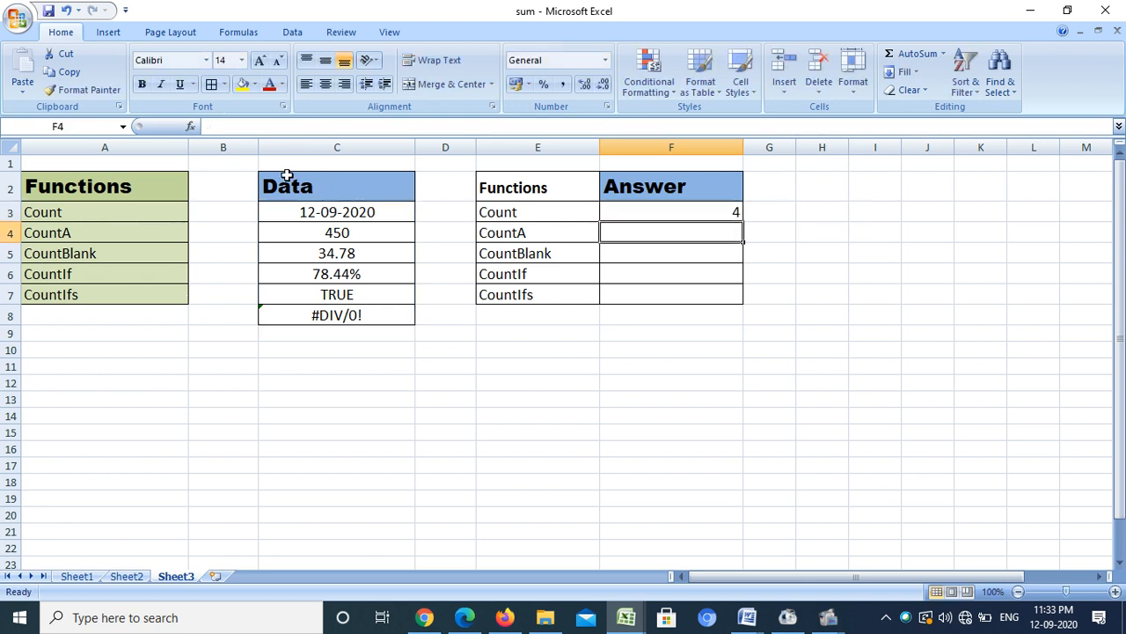
Step: Clear the number in C4 and the date in C3, and check the COUNT formula in F3
left_click_drag(334, 213, 339, 270)
left_click(335, 208)
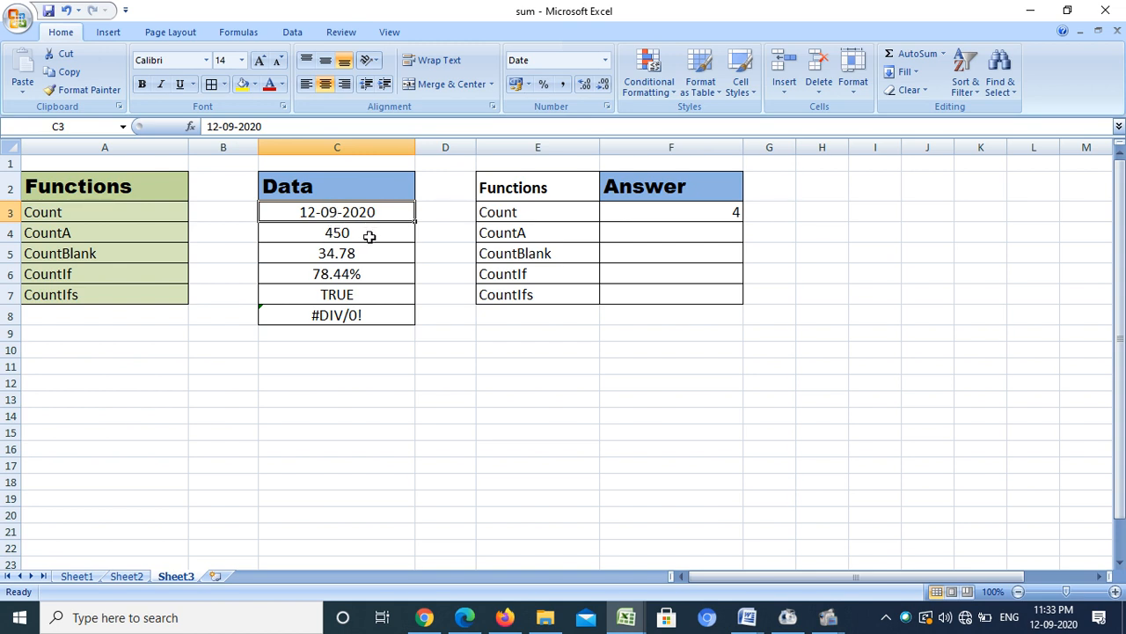
left_click(369, 236)
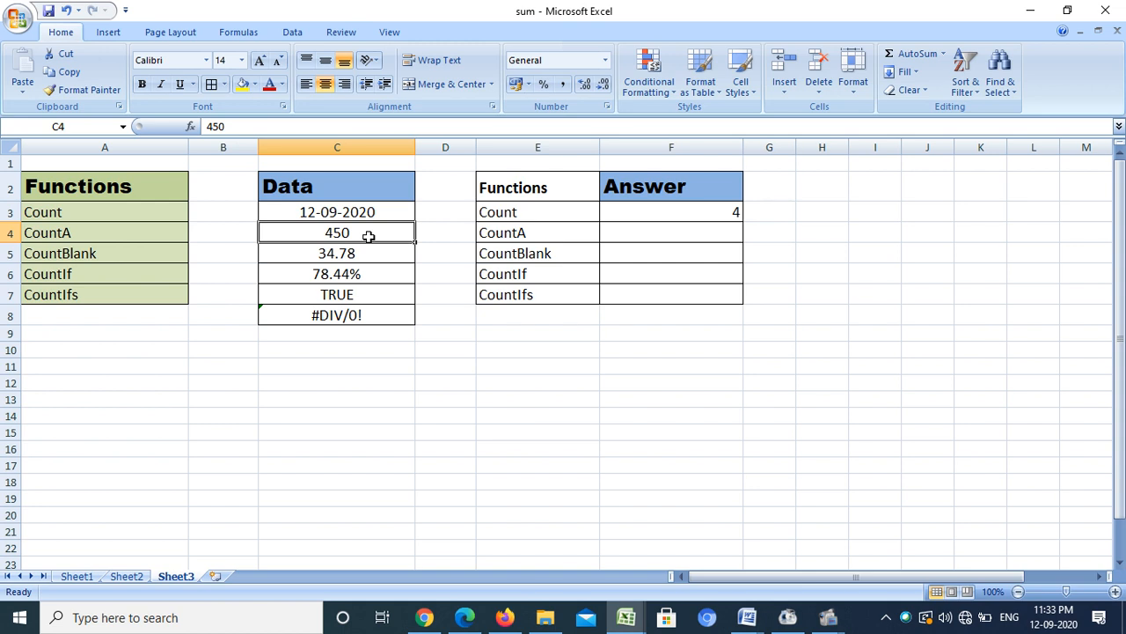
key("Delete")
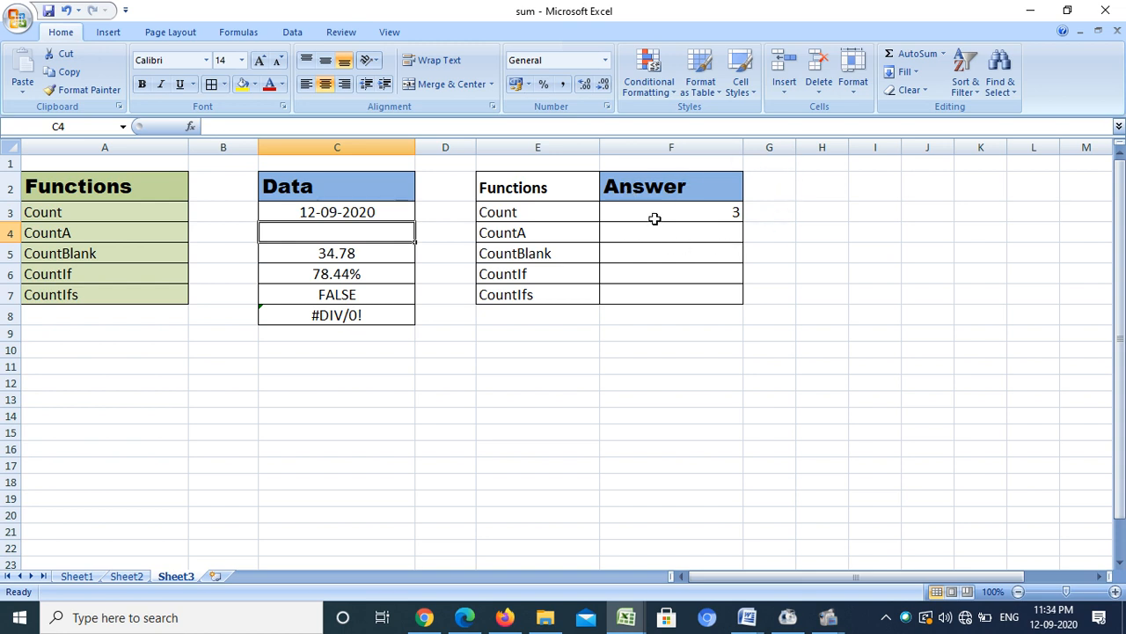
left_click(277, 209)
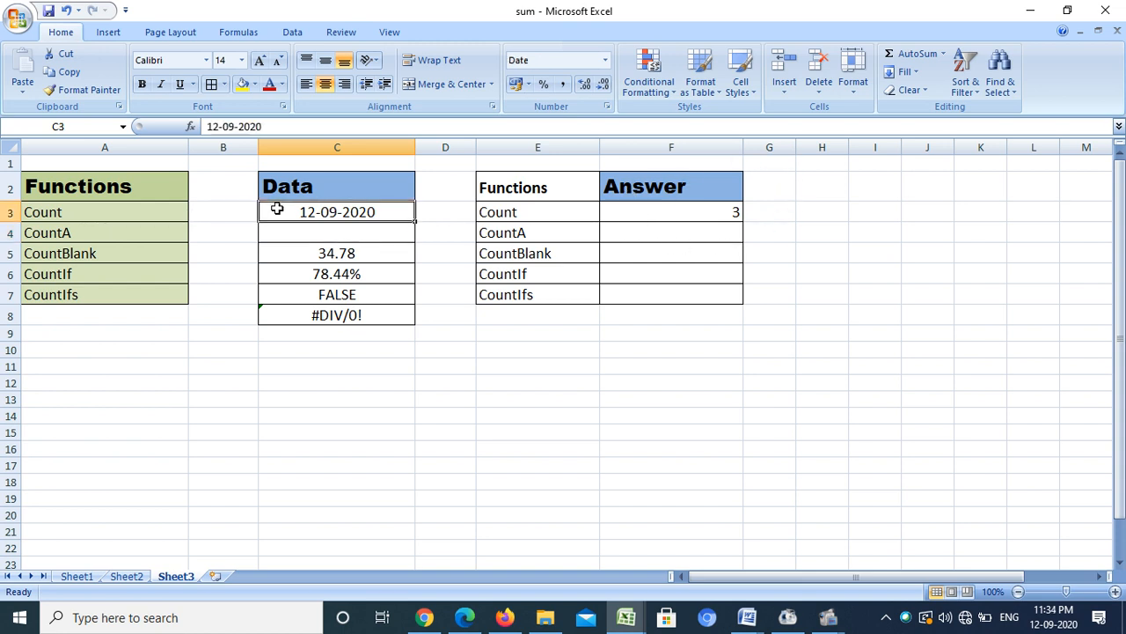
key("Delete")
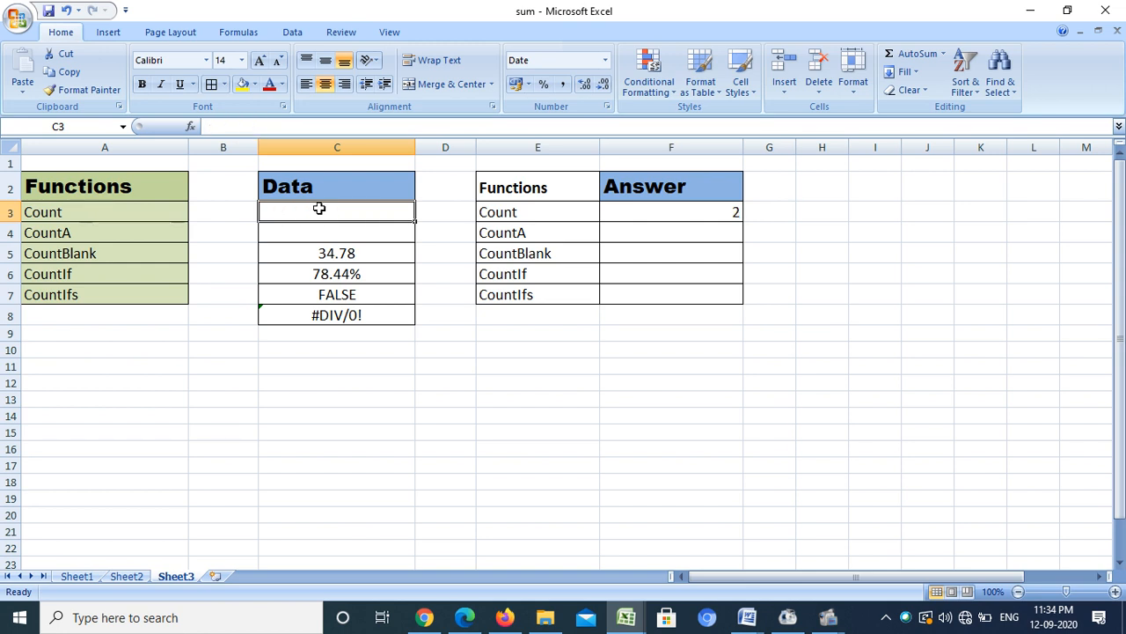
left_click(875, 308)
left_click(701, 209)
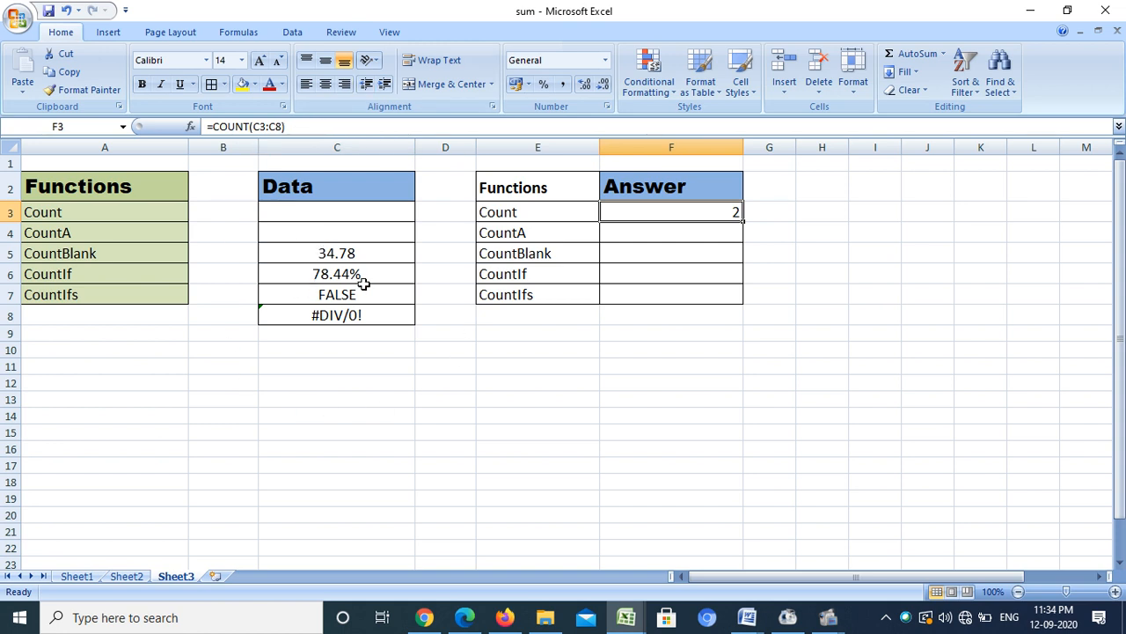
Step: Undo the clearing of data cells C3 and C4
key("ctrl+z")
key("ctrl+z")
key("ctrl+z")
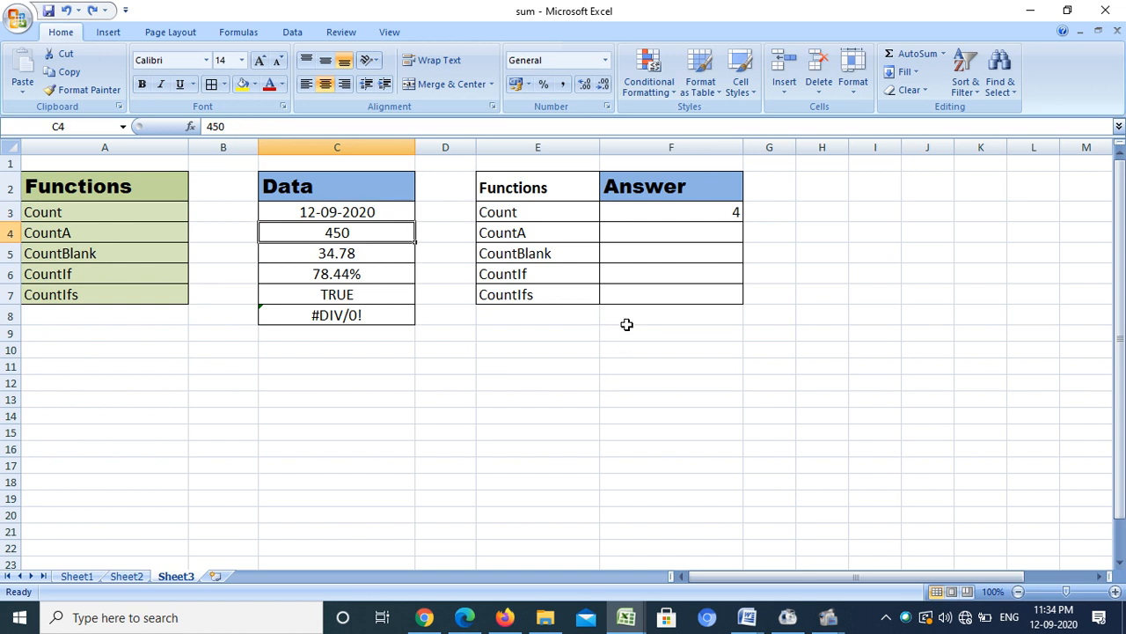
Step: Count the non-empty cells of the Data column by entering =COUNTA(C3:C8) in the CountA answer cell F4
left_click(643, 236)
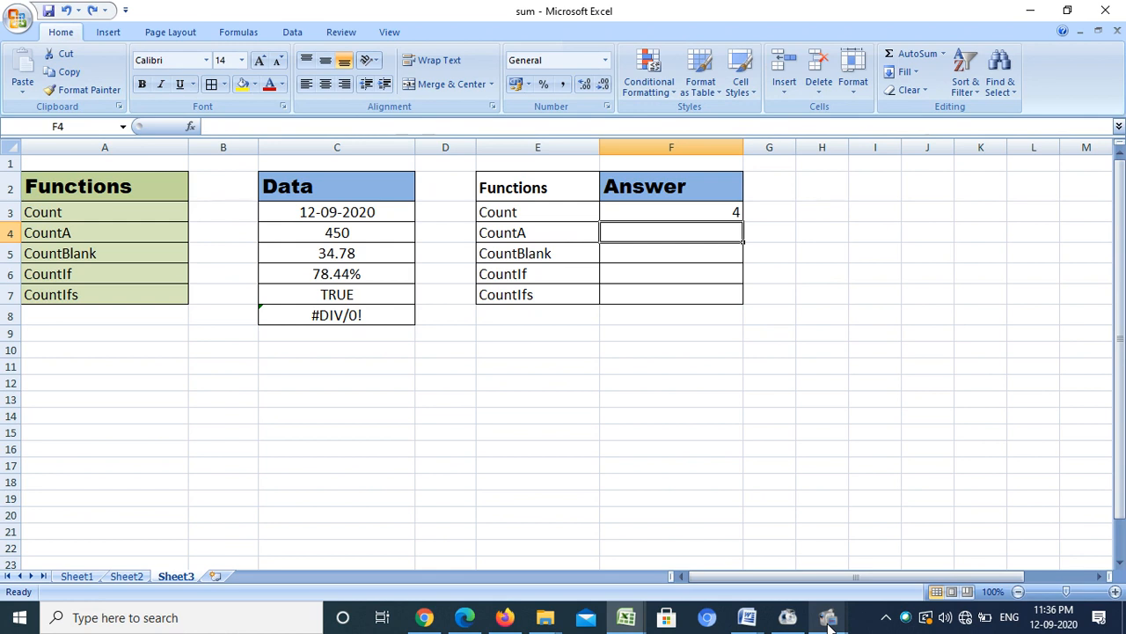
type("=cou")
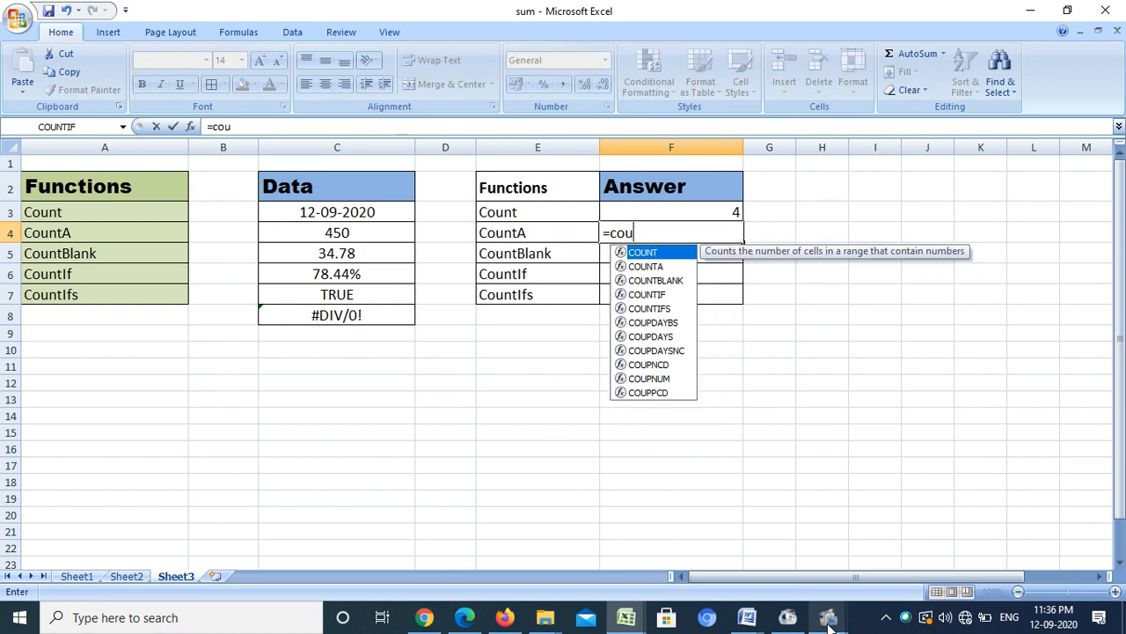
type("nta")
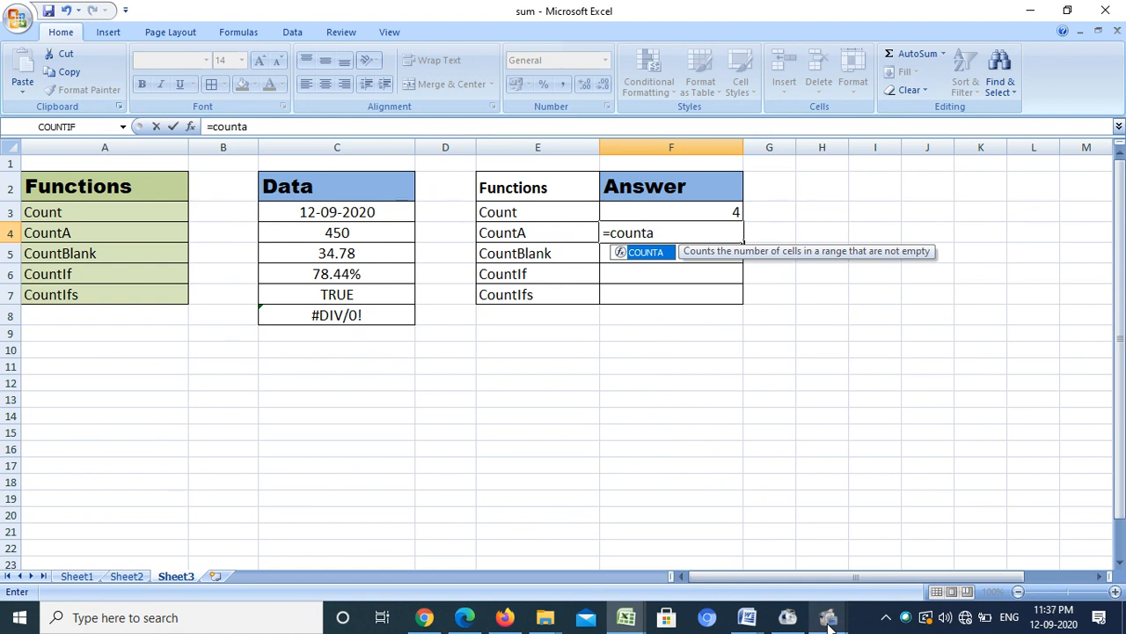
type("(")
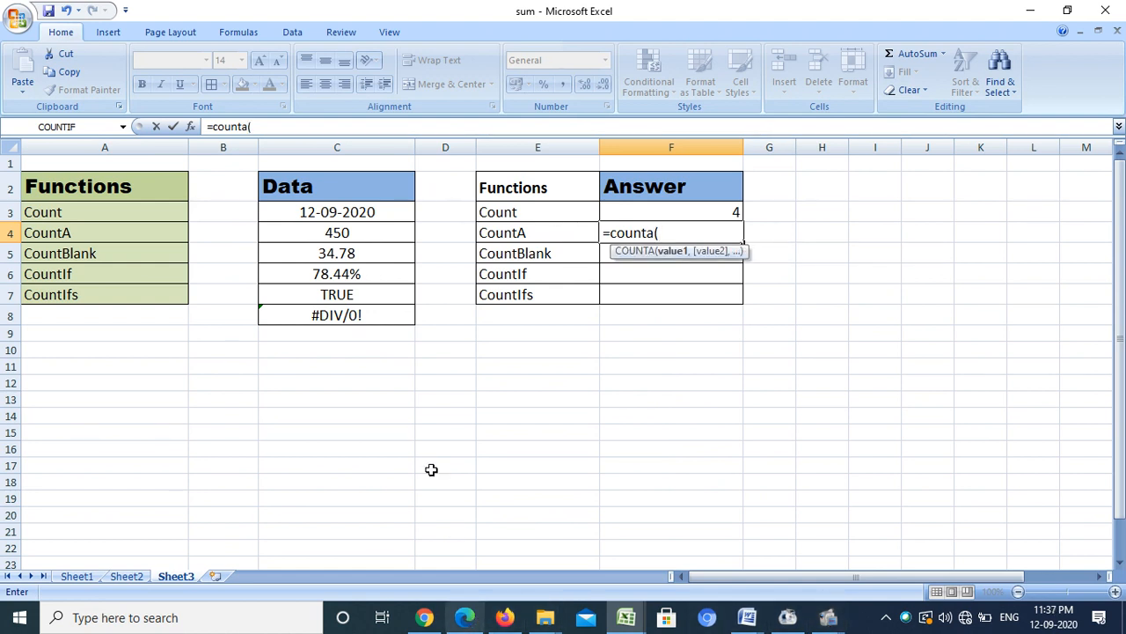
left_click_drag(298, 213, 317, 327)
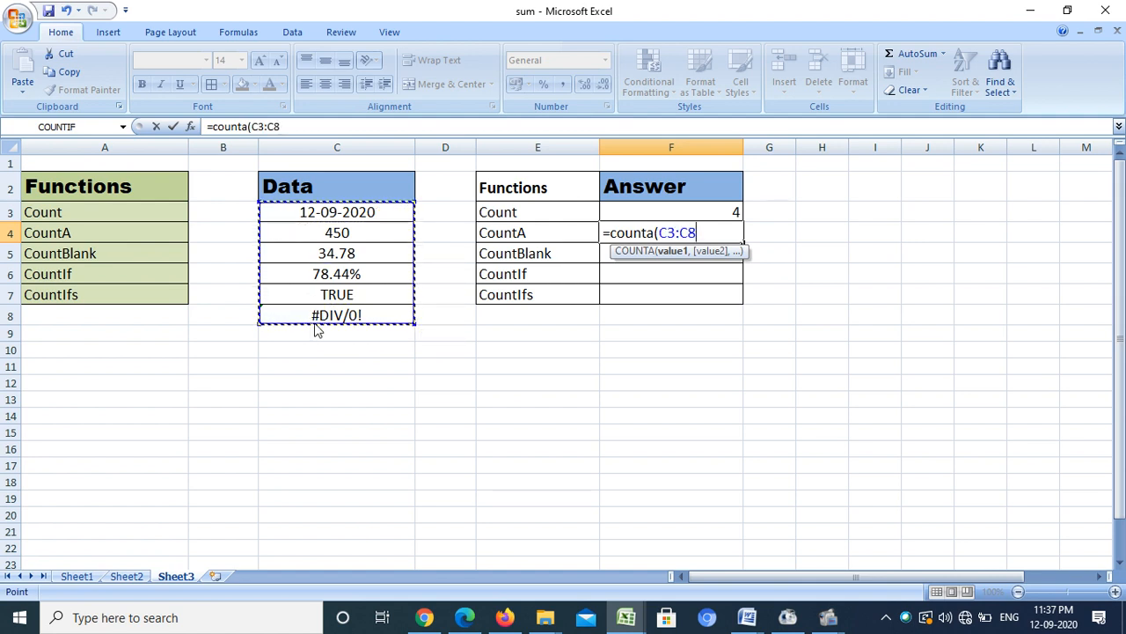
type(")")
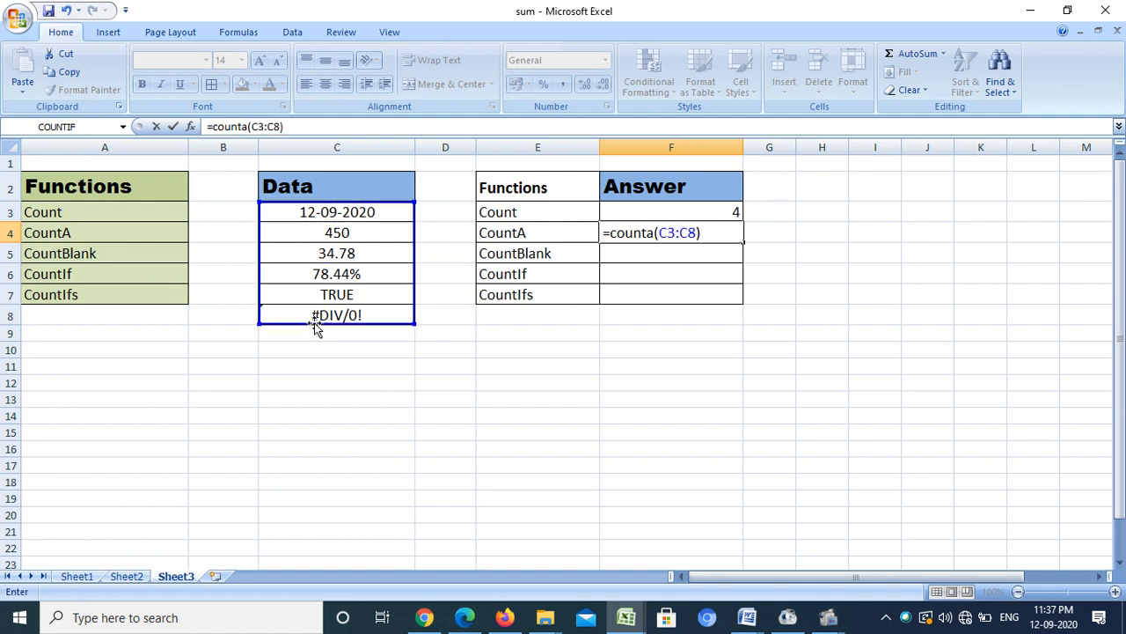
key("Return")
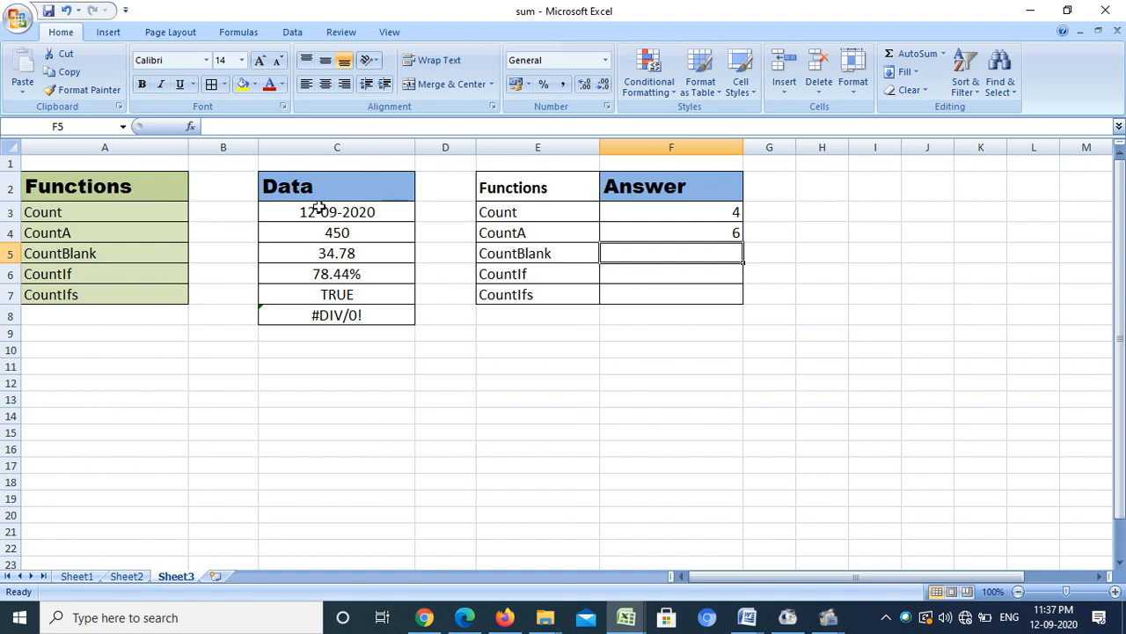
left_click_drag(317, 212, 333, 313)
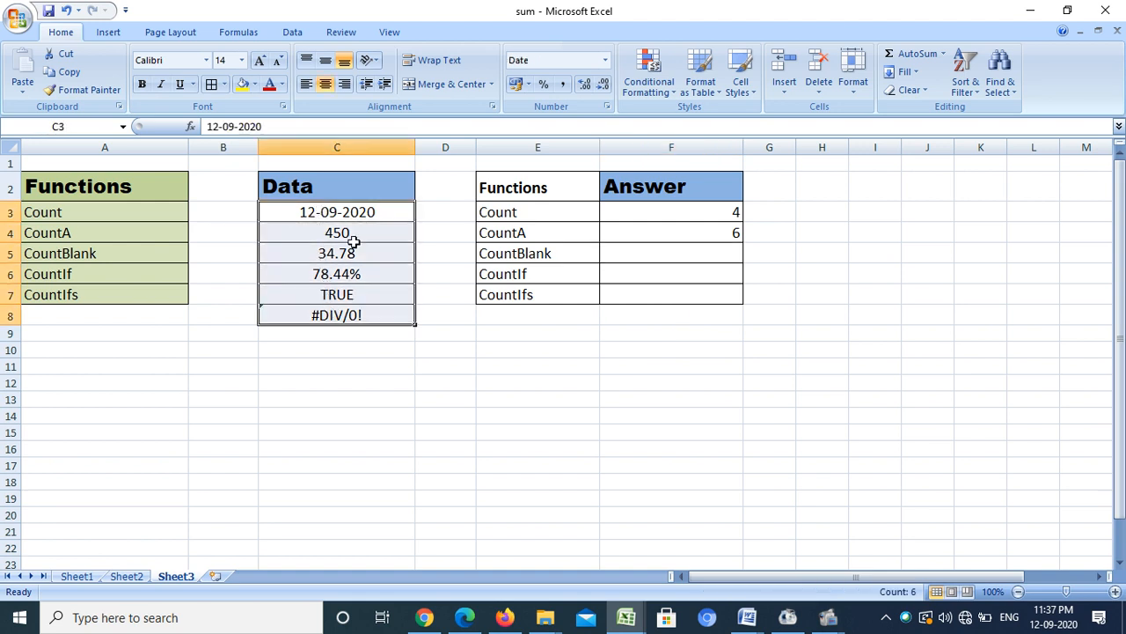
left_click(368, 298)
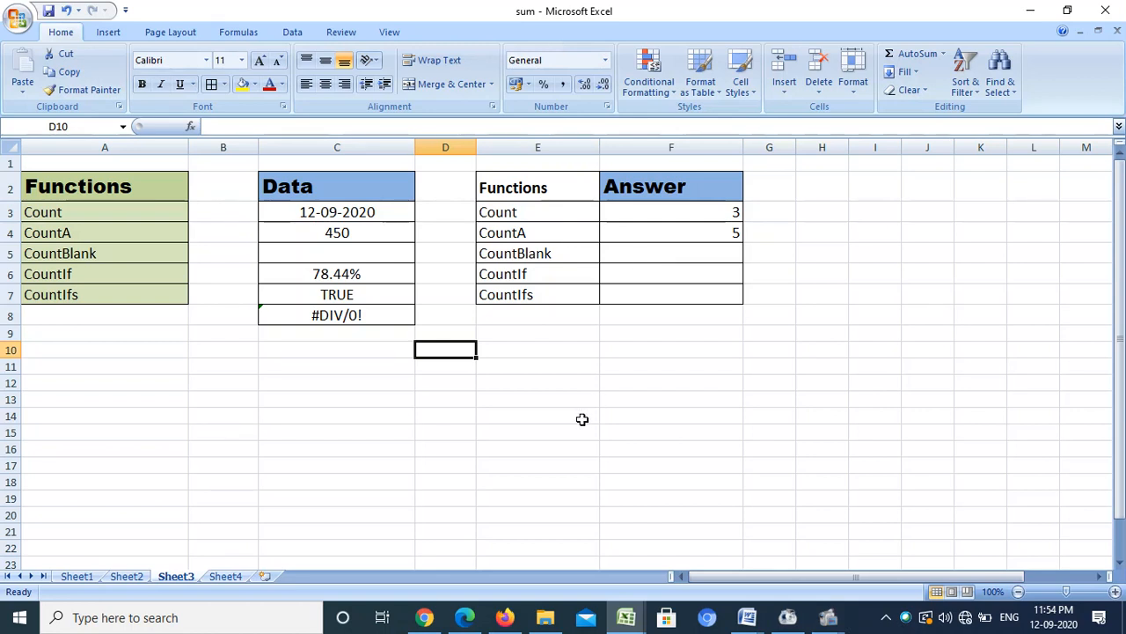
Step: Count the empty cells of the Data column by entering =COUNTBLANK(C3:C8) in the CountBlank answer cell F5
left_click(526, 250)
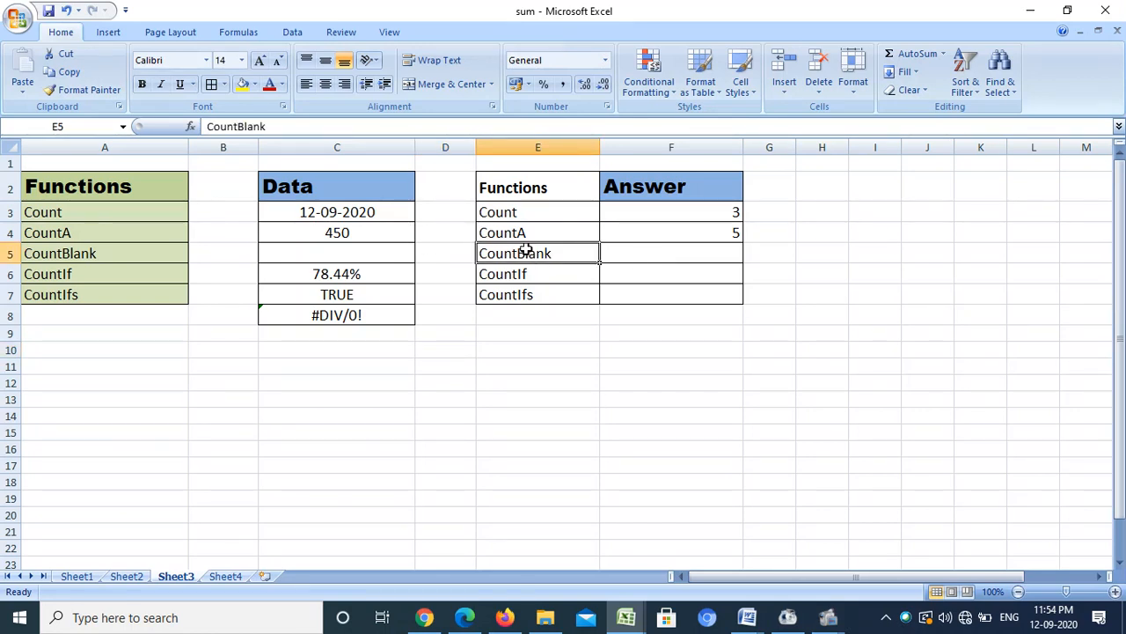
left_click(657, 254)
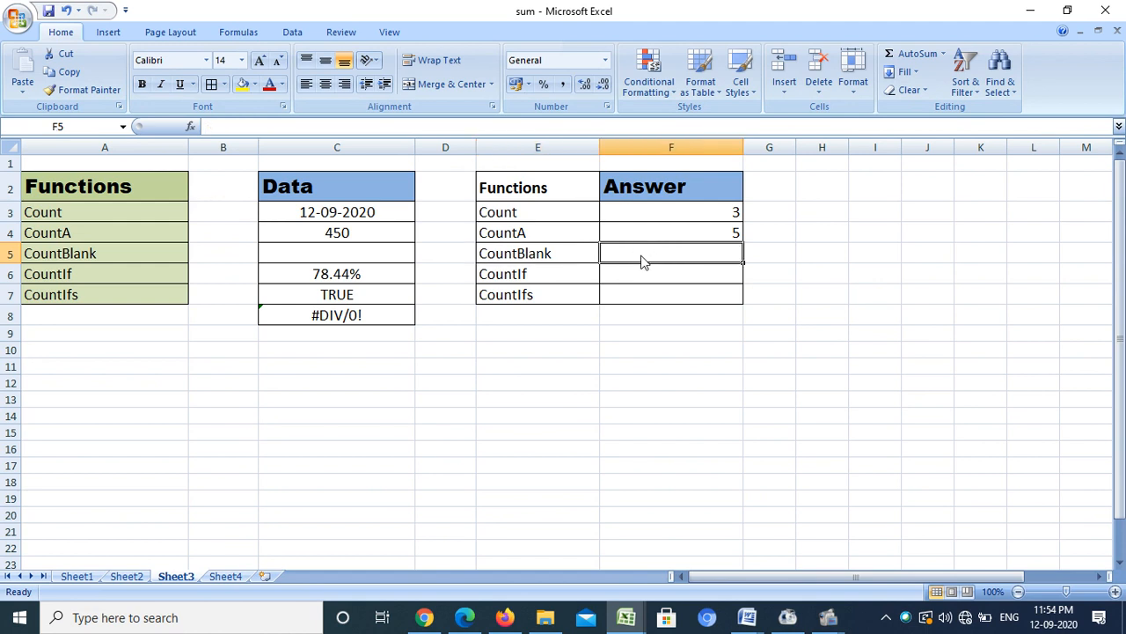
type("=co")
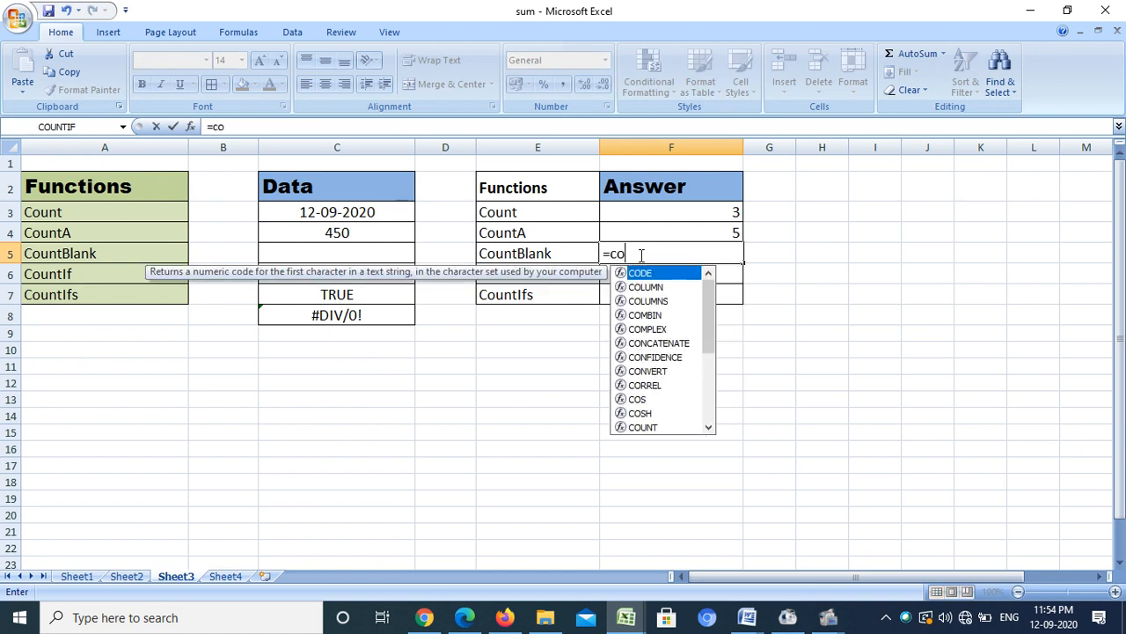
type("unt")
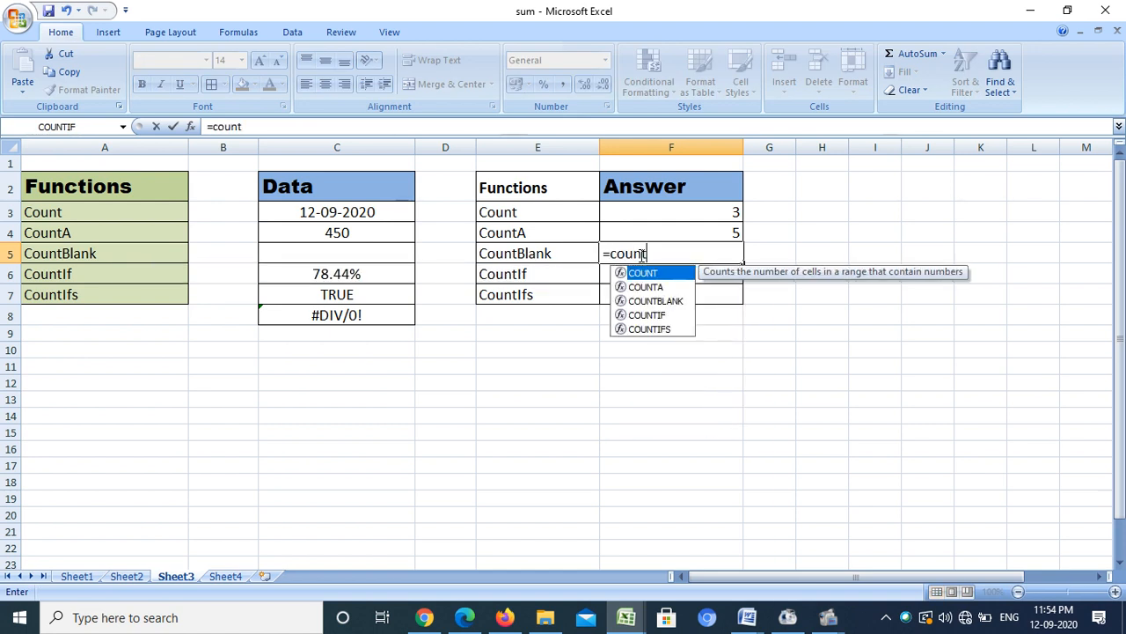
type("blank")
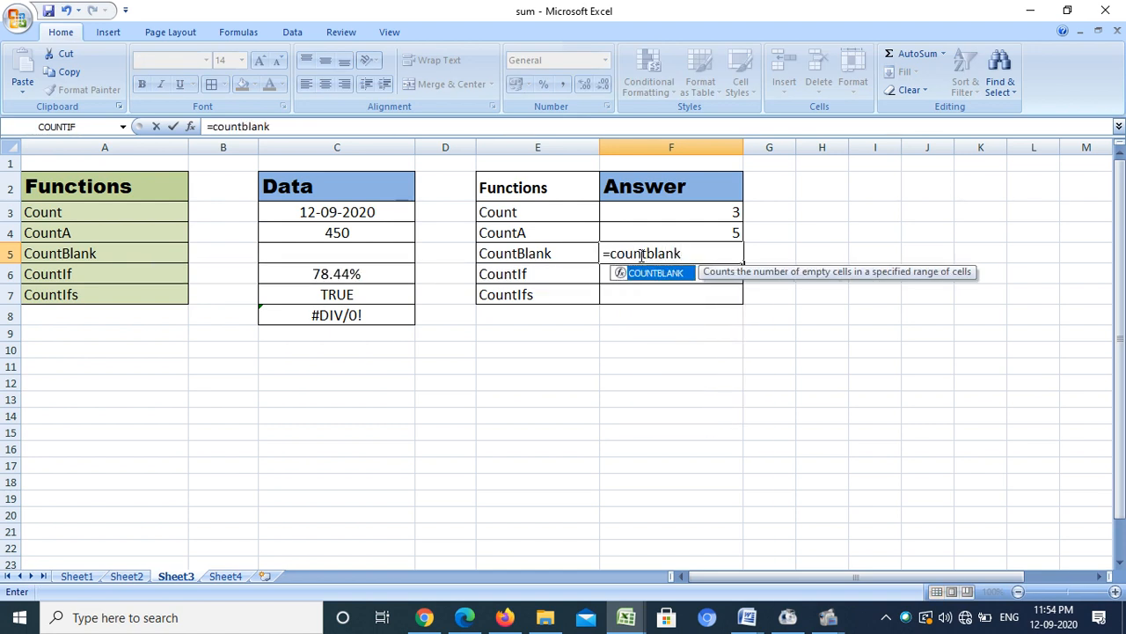
type("(")
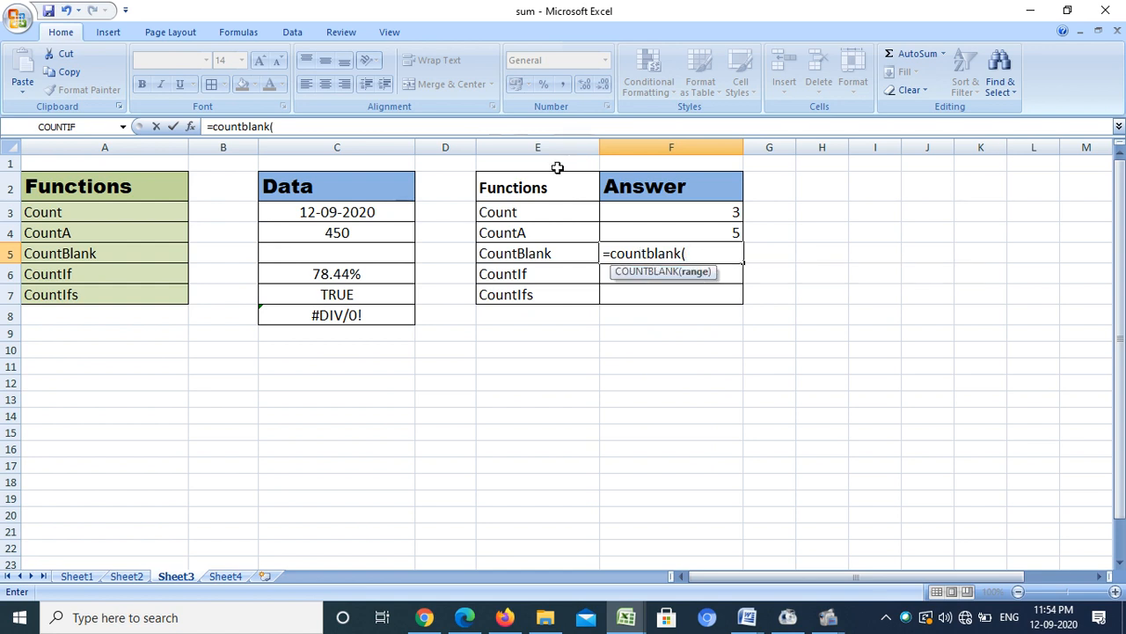
left_click(349, 206)
left_click_drag(350, 207, 369, 317)
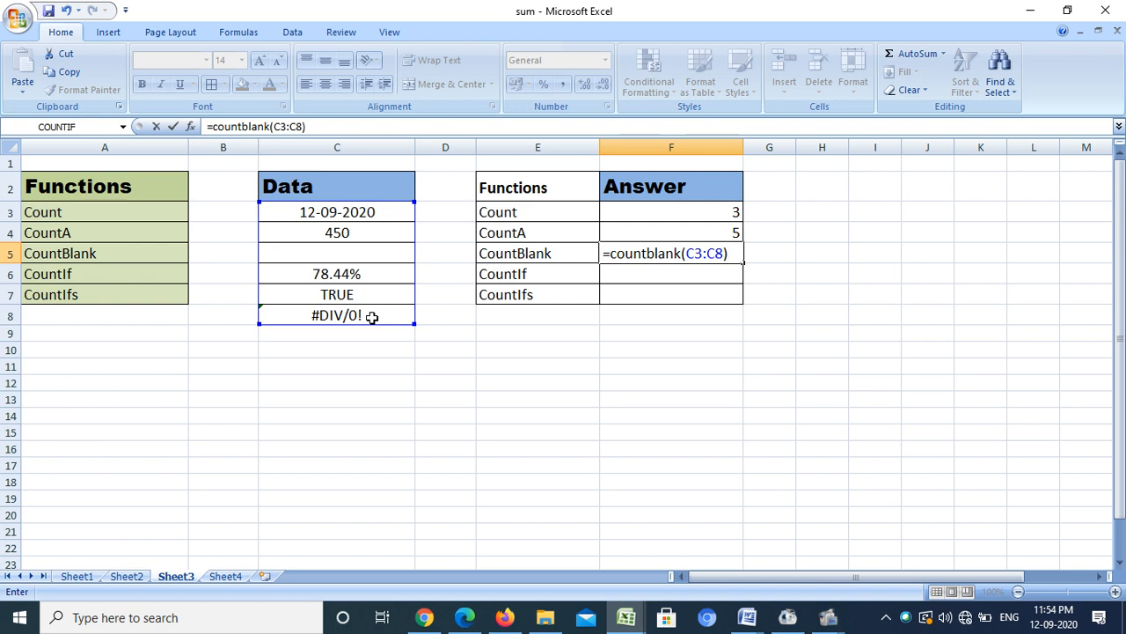
key("Return")
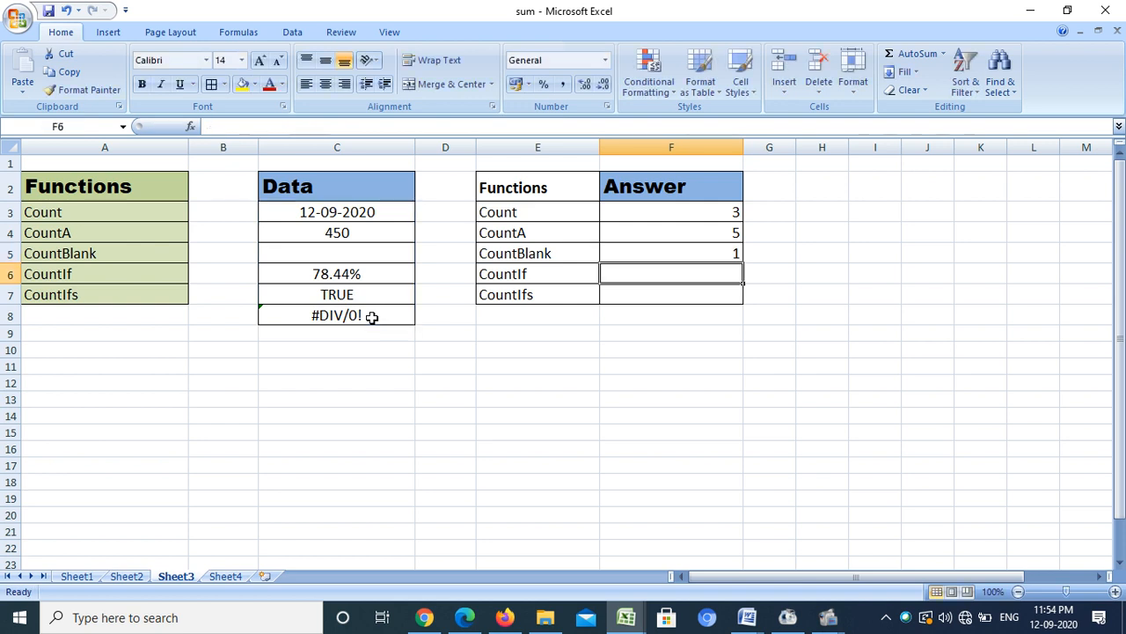
Step: Replace the CountBlank answer in F5 with =COUNTBLANK(B3:C8) so the count also covers the empty cells of column B
left_click(345, 251)
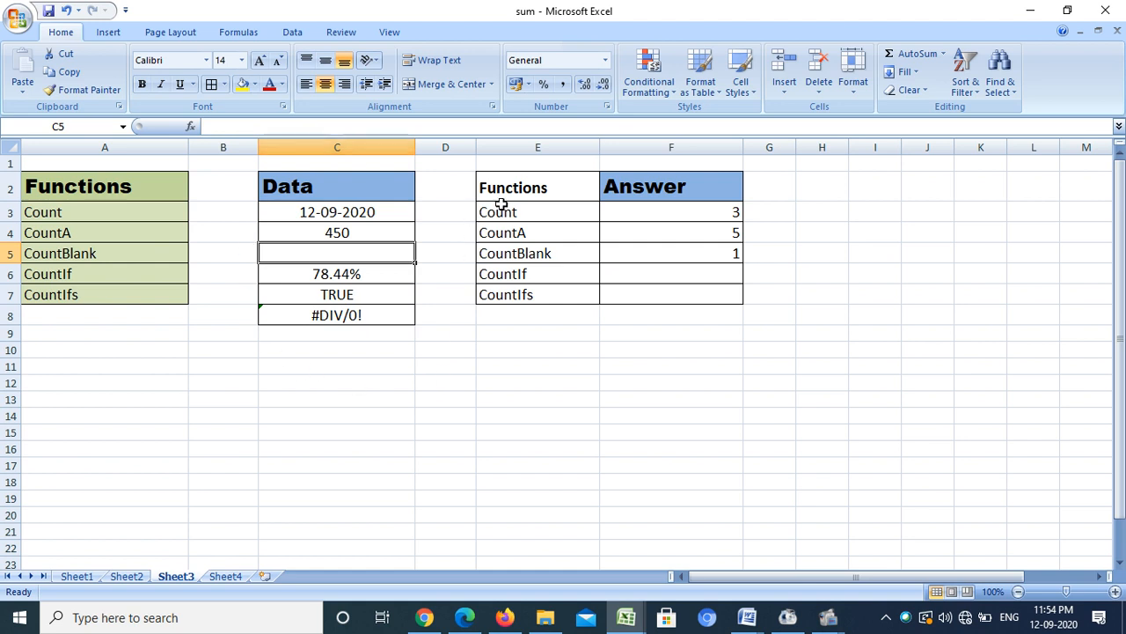
left_click(718, 251)
key("Delete")
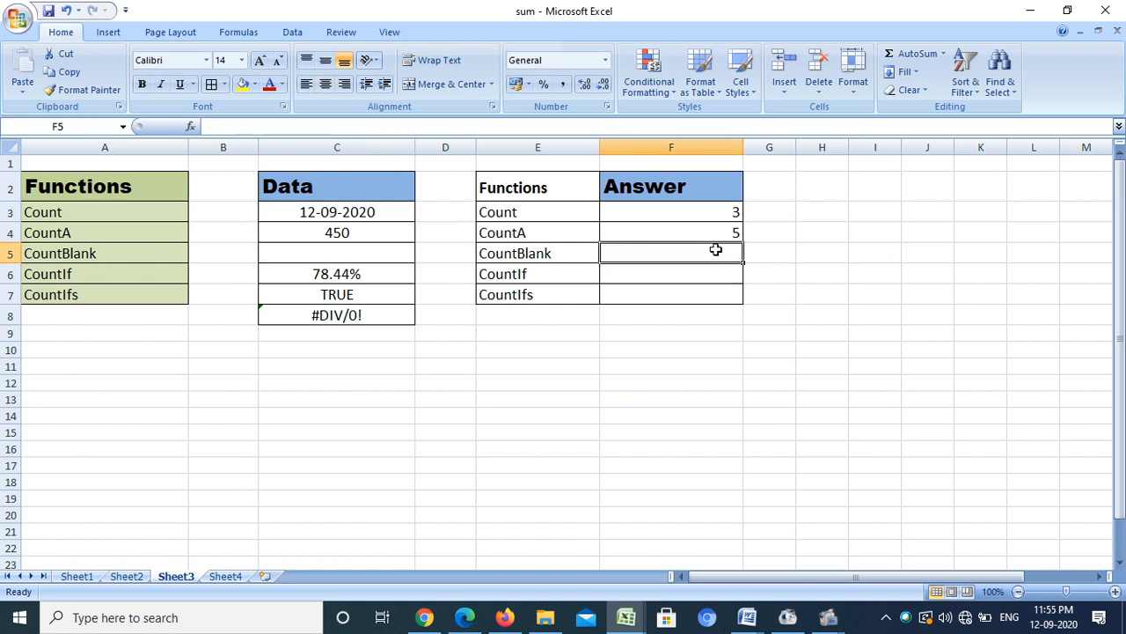
type("=count")
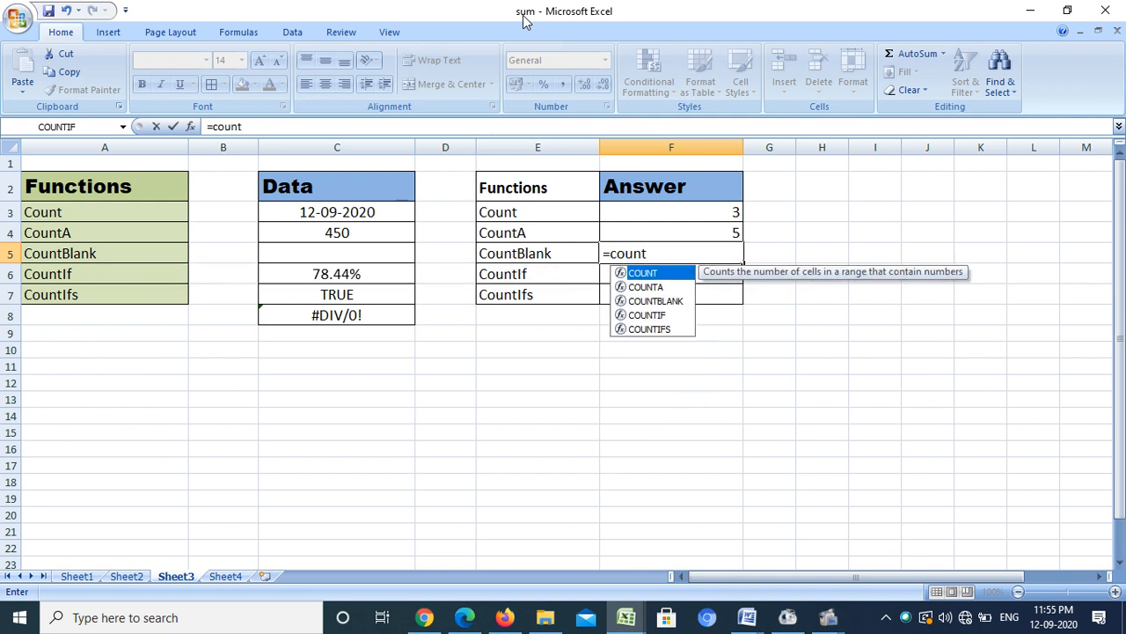
type("blank")
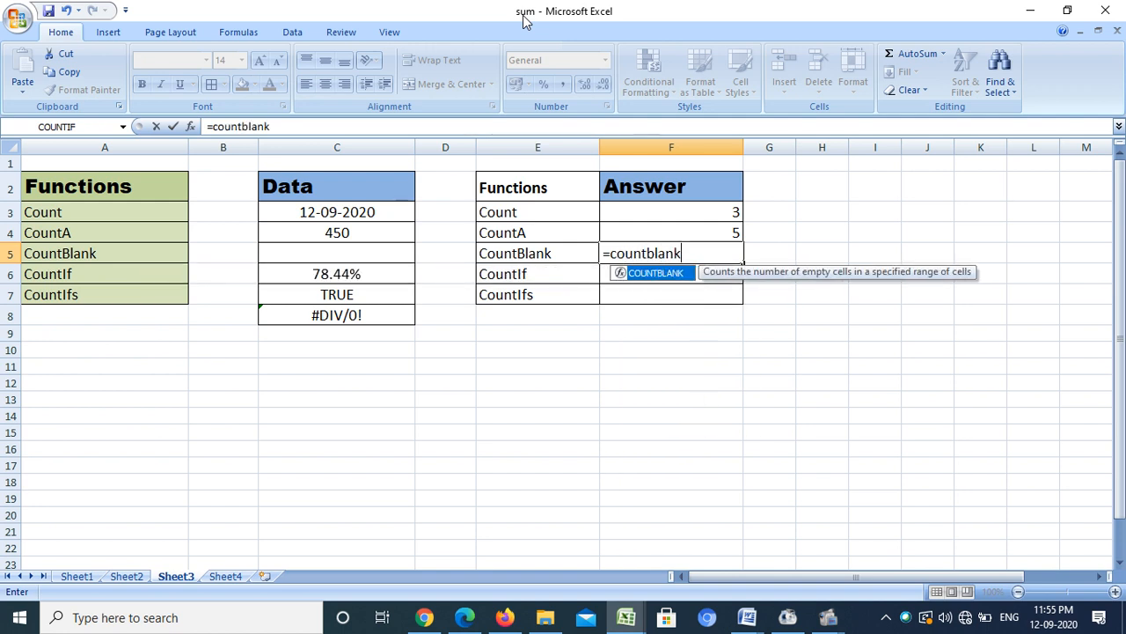
type("(")
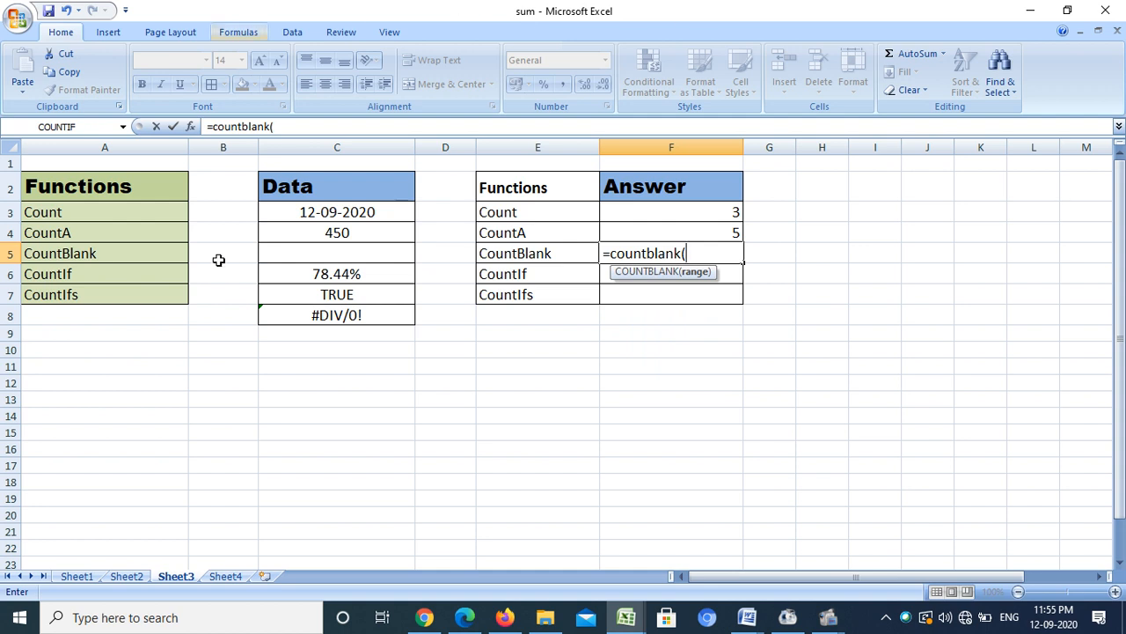
left_click_drag(219, 223, 267, 316)
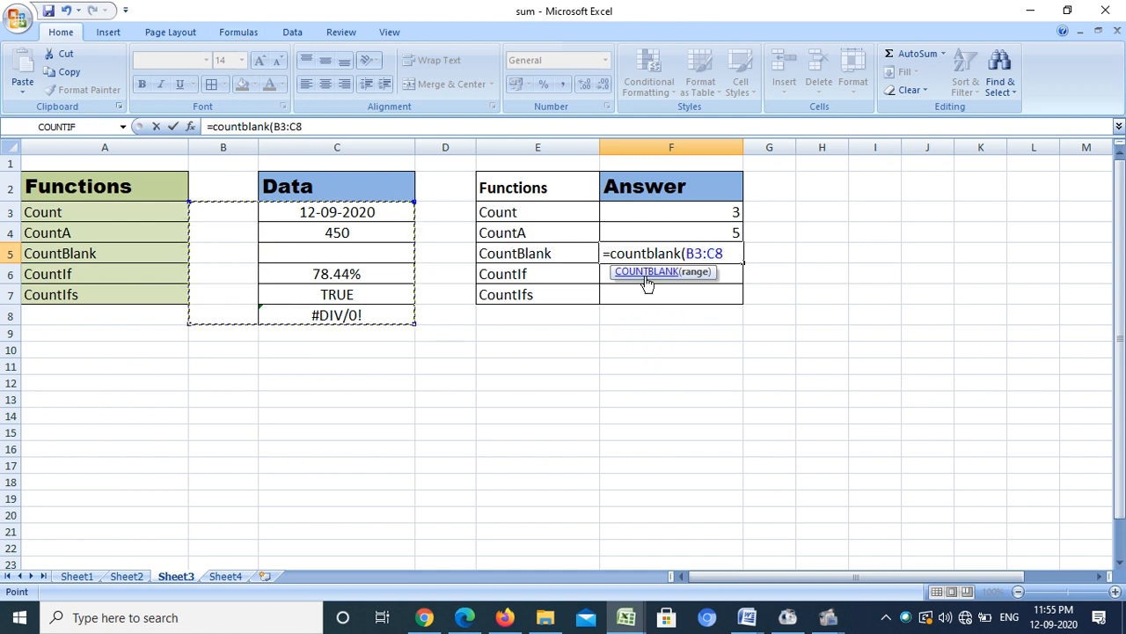
type(")")
key("Return")
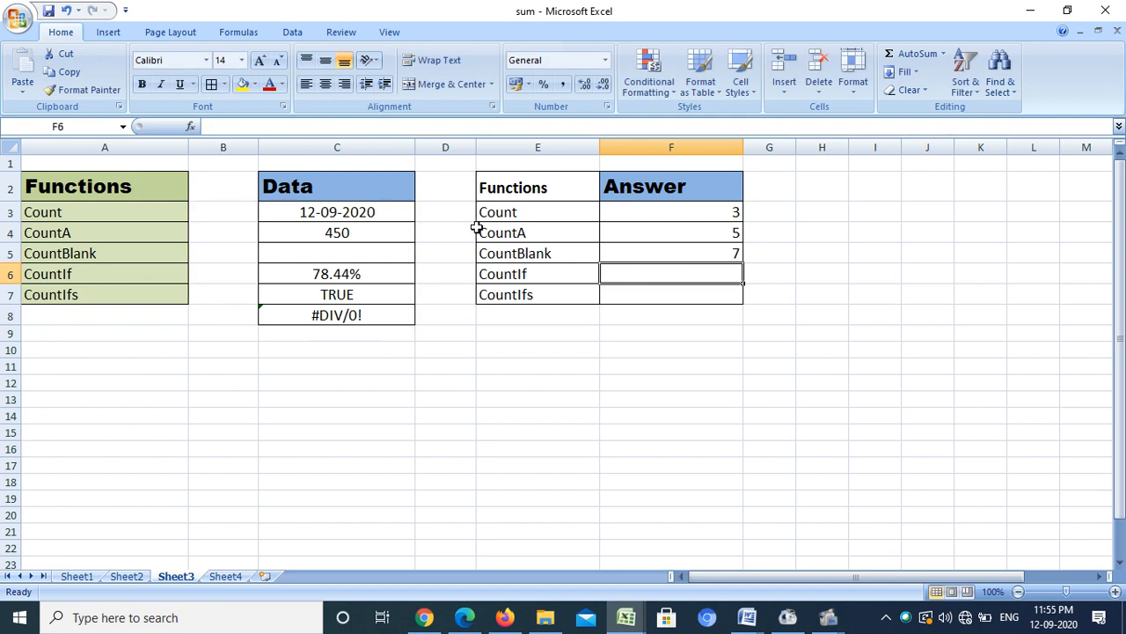
Step: Examine the empty cells in the range B3:C8 against the CountBlank answer
left_click_drag(241, 214, 287, 320)
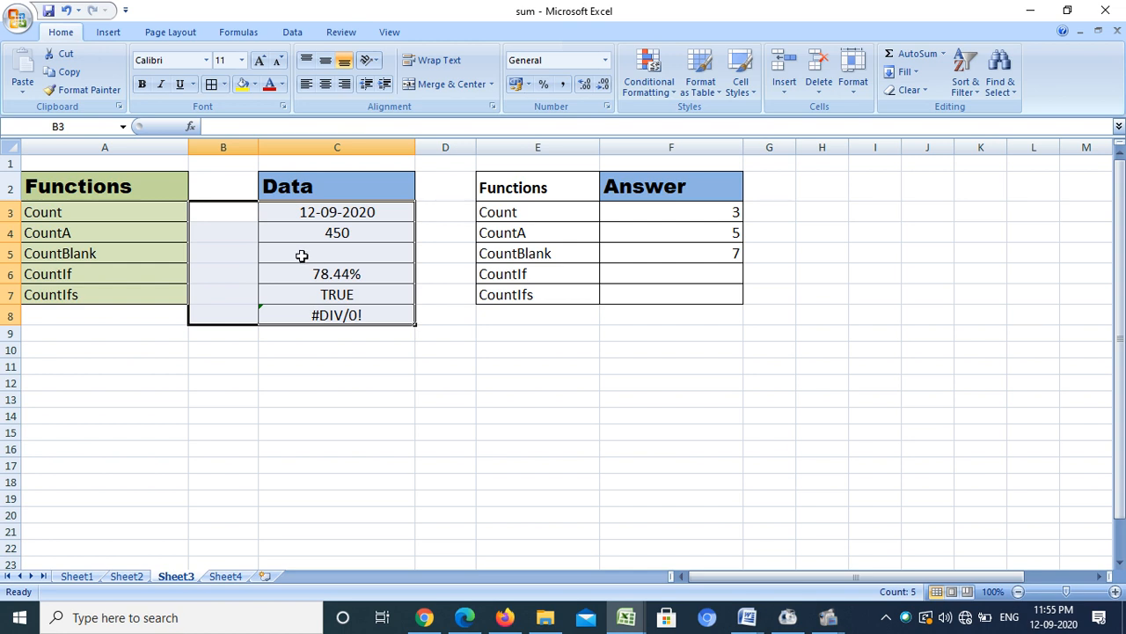
left_click(655, 398)
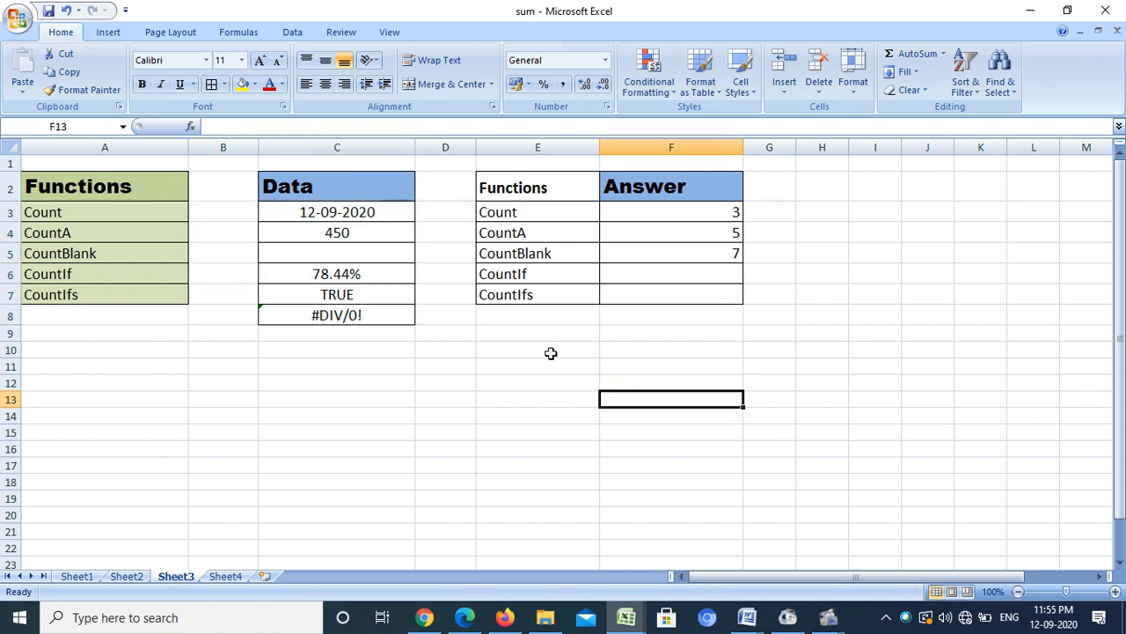
left_click(545, 273)
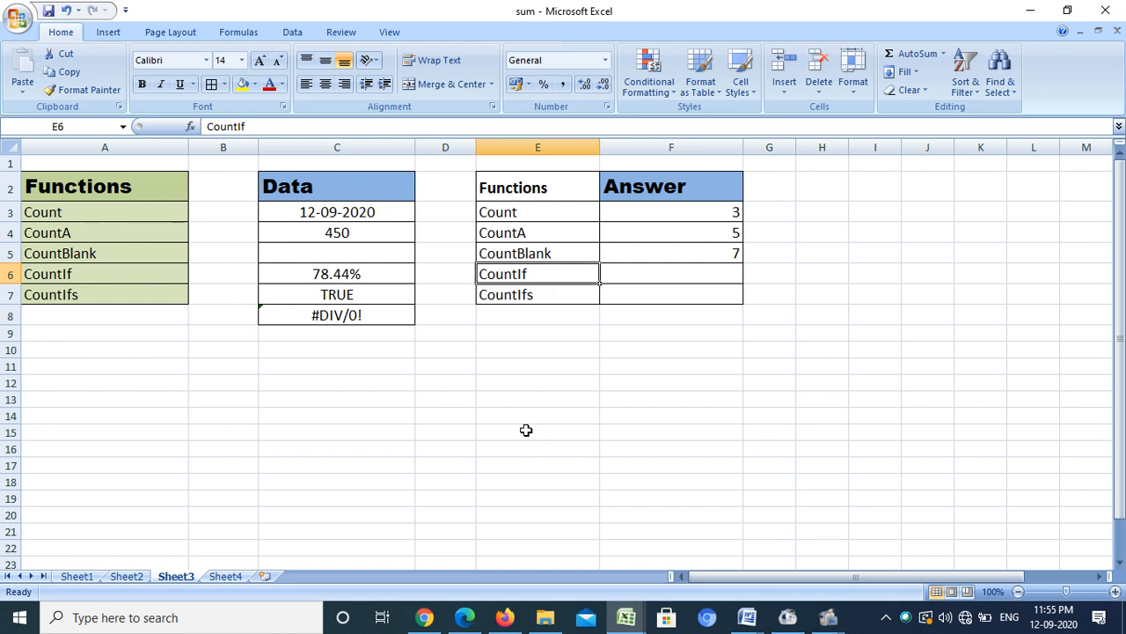
Step: Switch to Sheet4 and clear the old results in H13:H14 below the Grade column
left_click(225, 575)
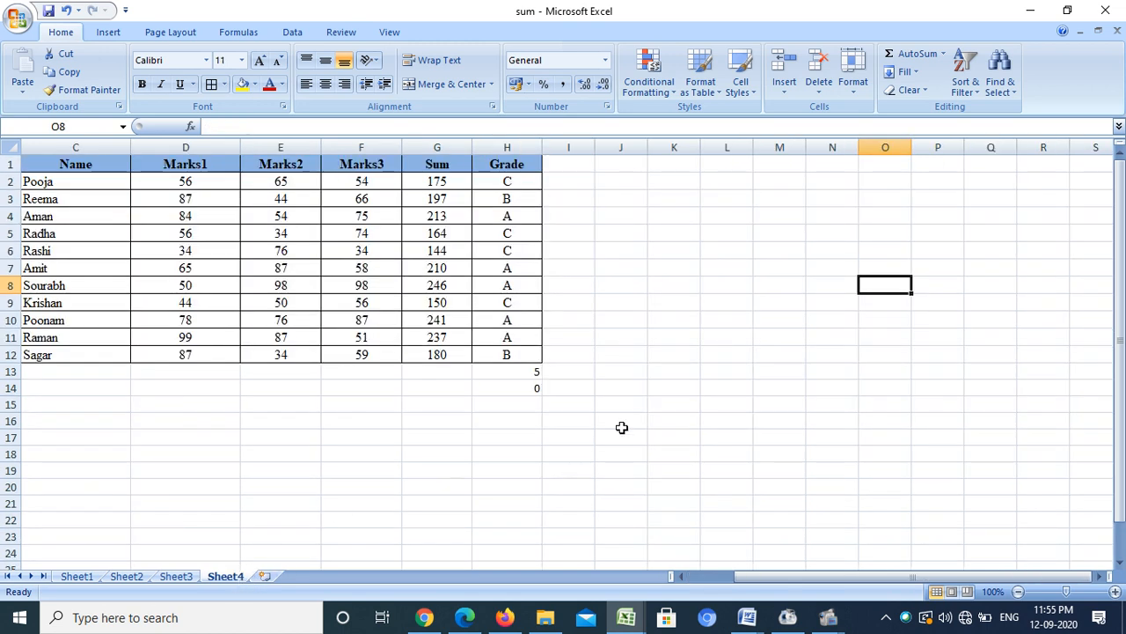
left_click_drag(532, 370, 535, 384)
key("Delete")
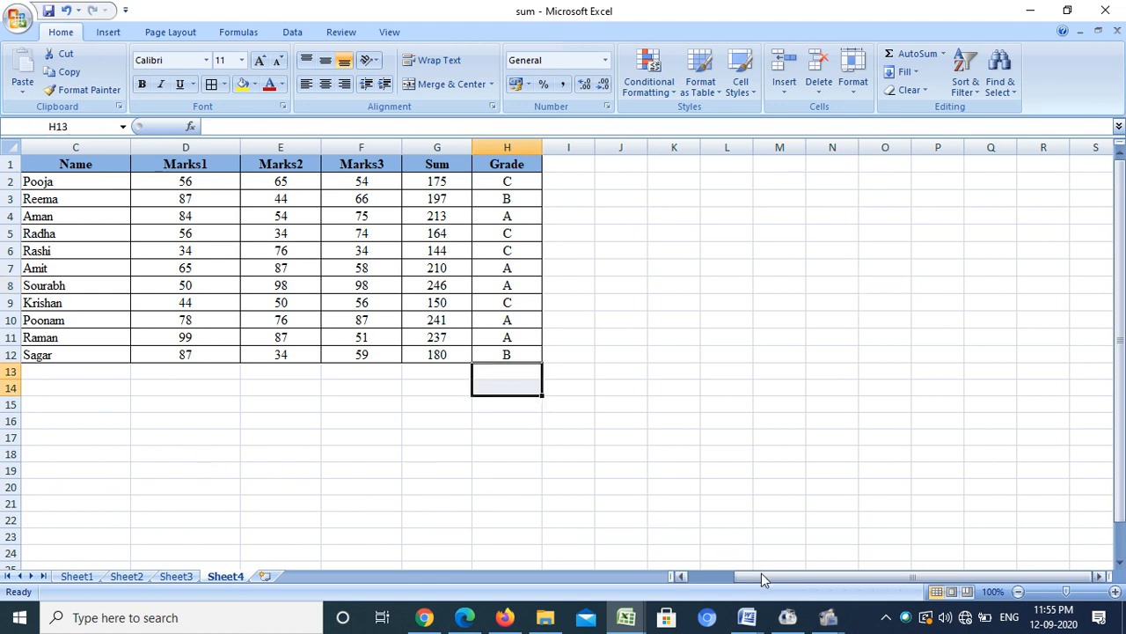
left_click_drag(762, 573, 646, 575)
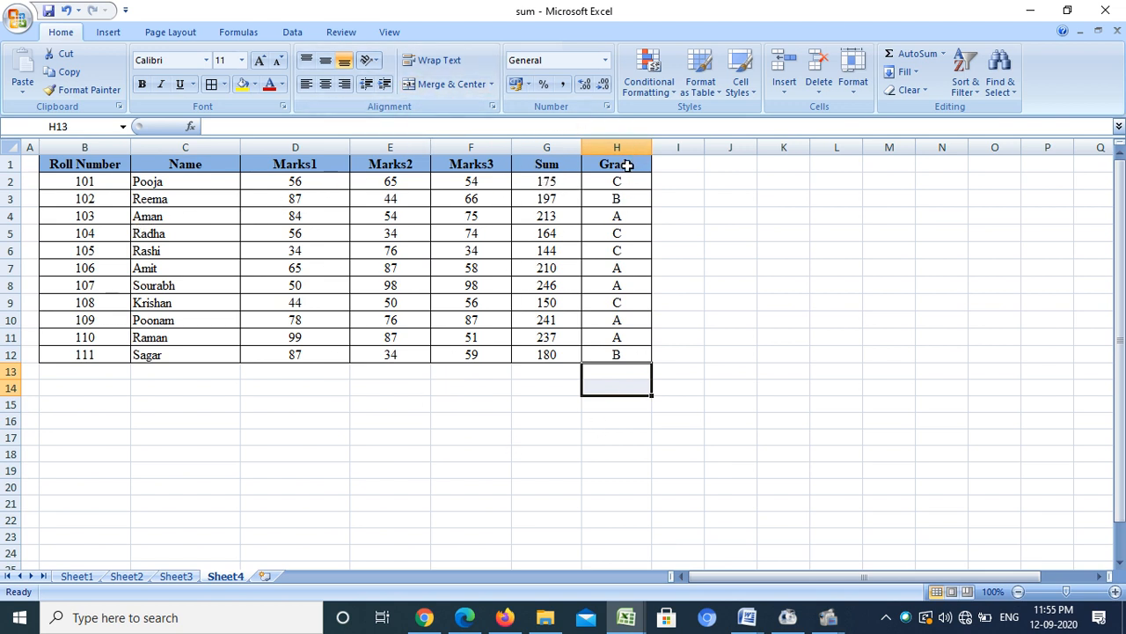
left_click(663, 475)
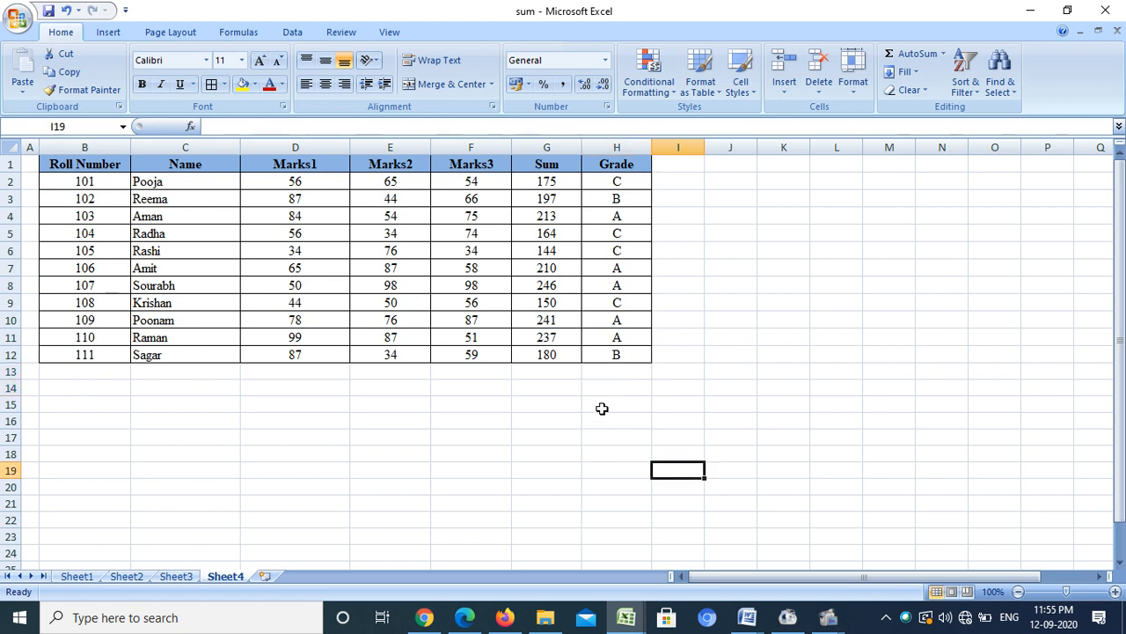
Step: Count the students with grade A by entering =COUNTIF(H2:H12,"A") in H13 below the Grade column
left_click(600, 376)
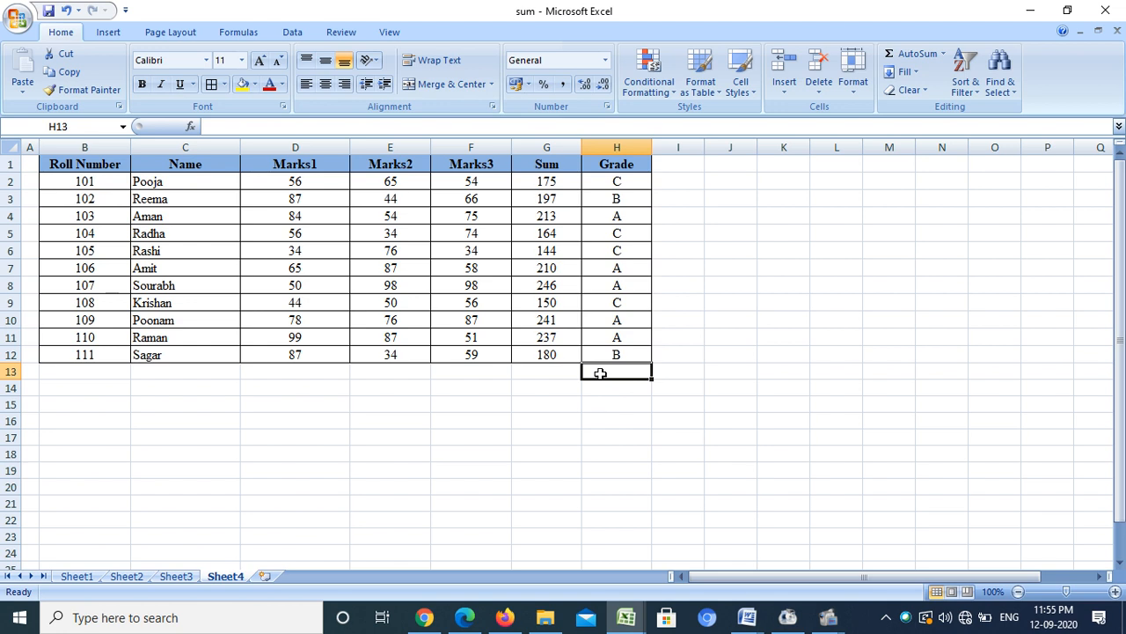
type("=cou")
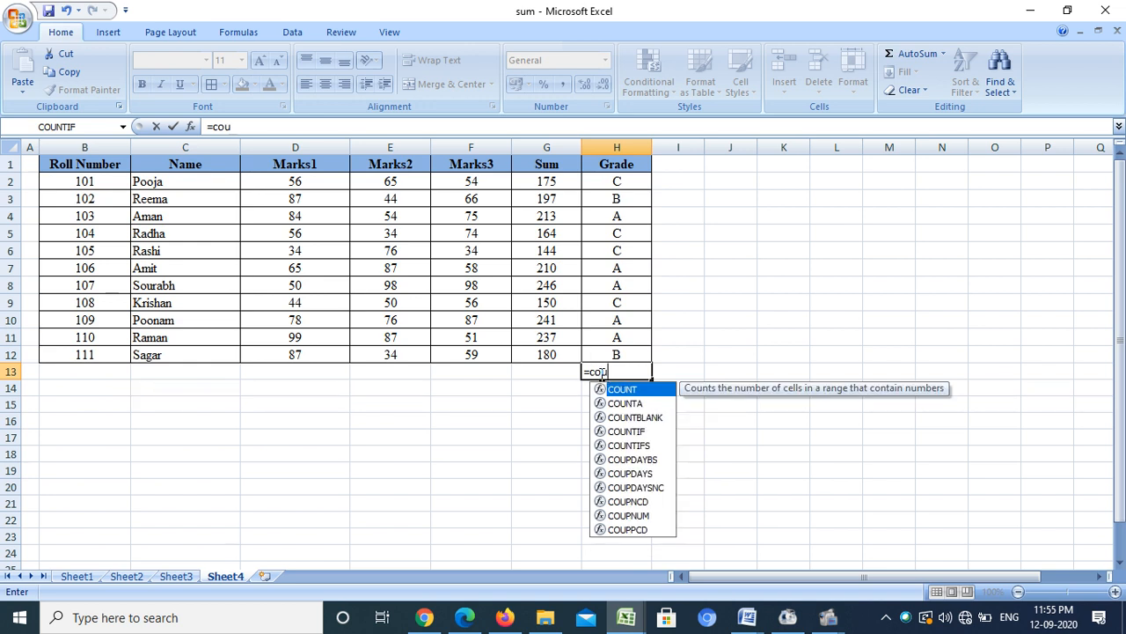
type("ntif")
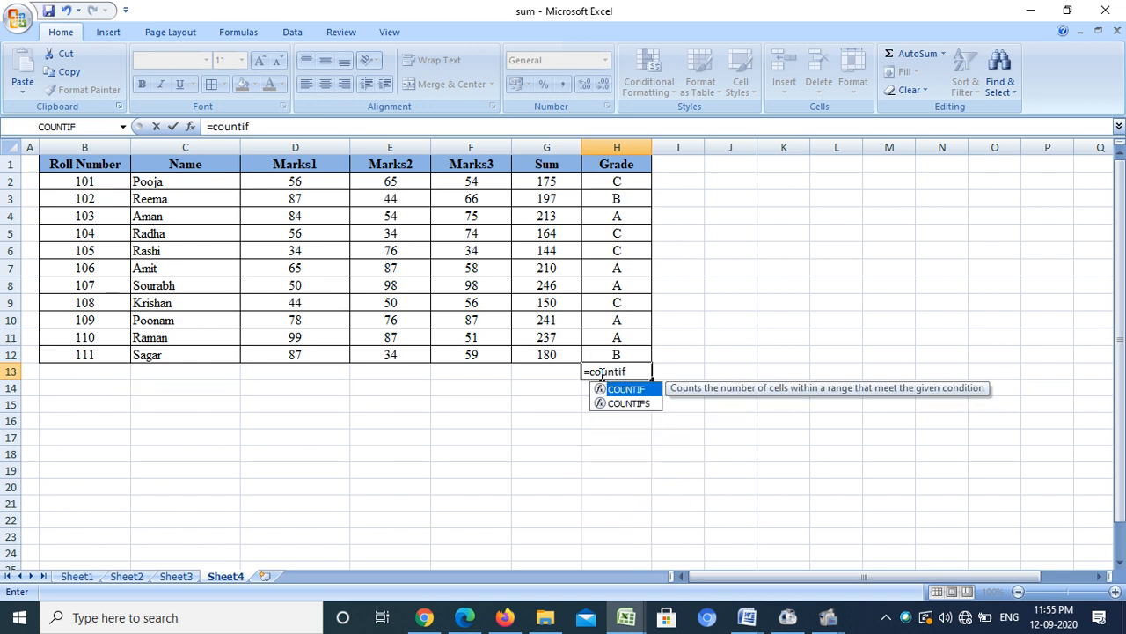
type("(")
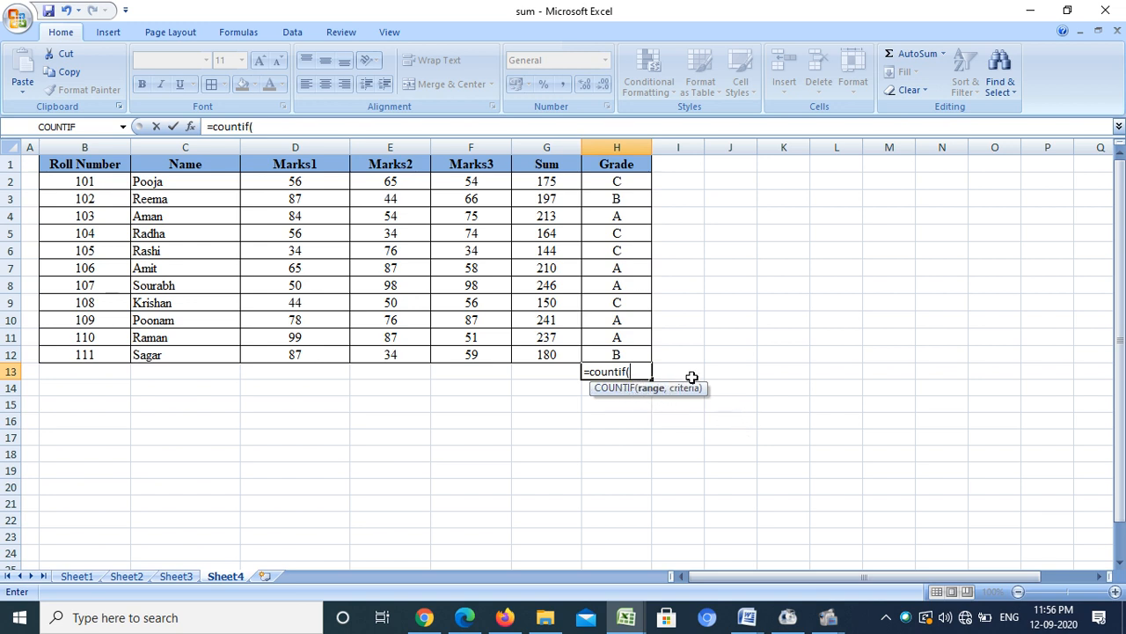
left_click_drag(618, 183, 621, 347)
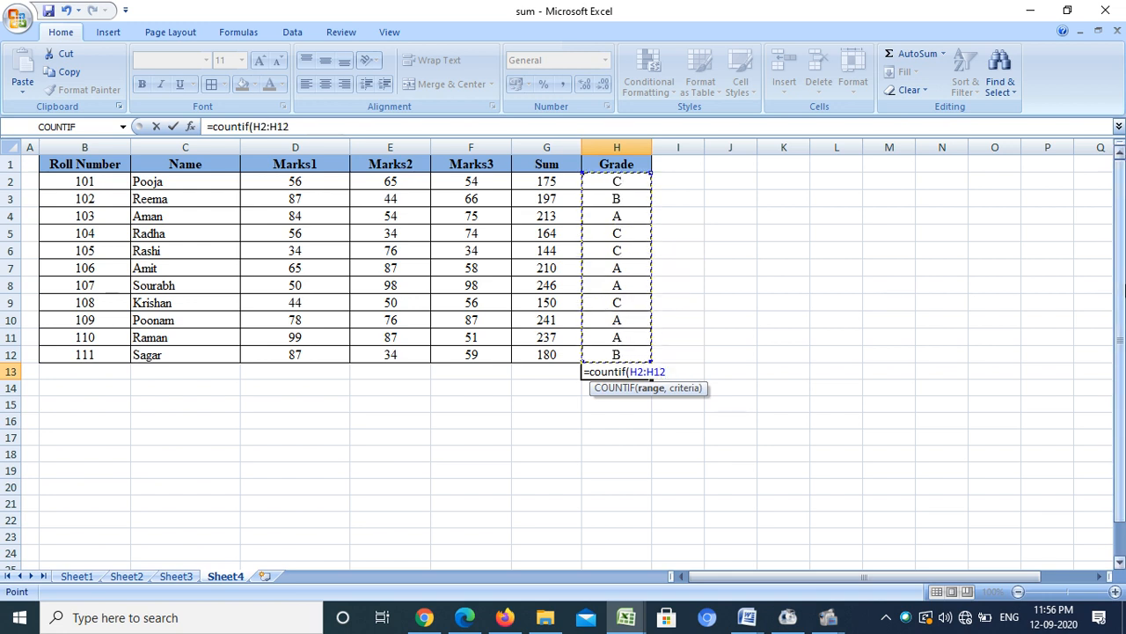
type(",")
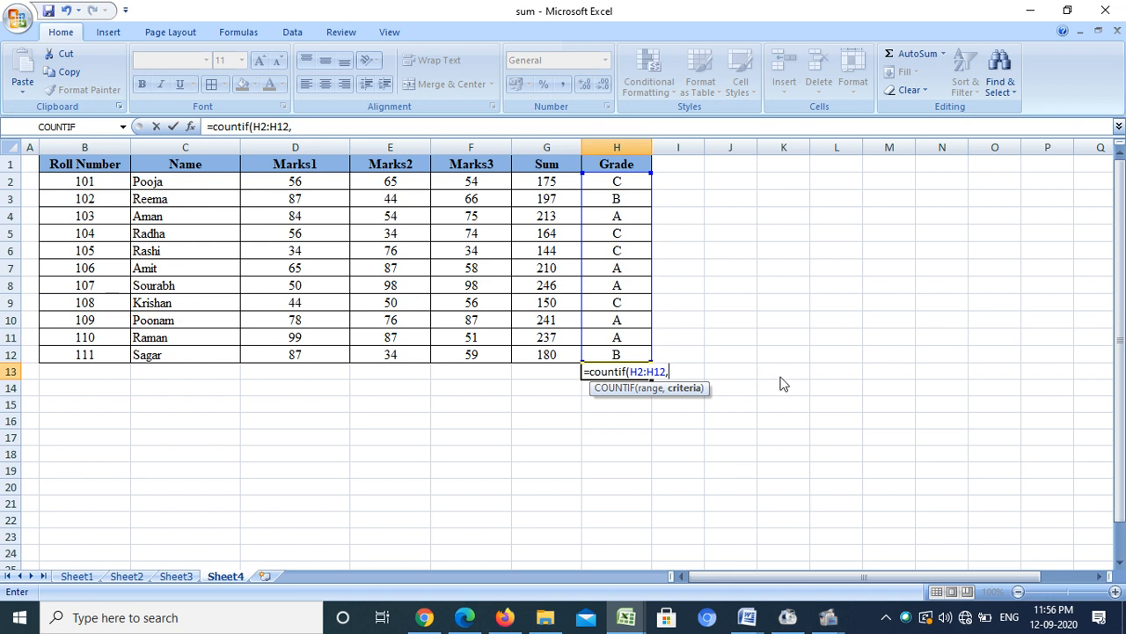
type("A\")")
key("Return")
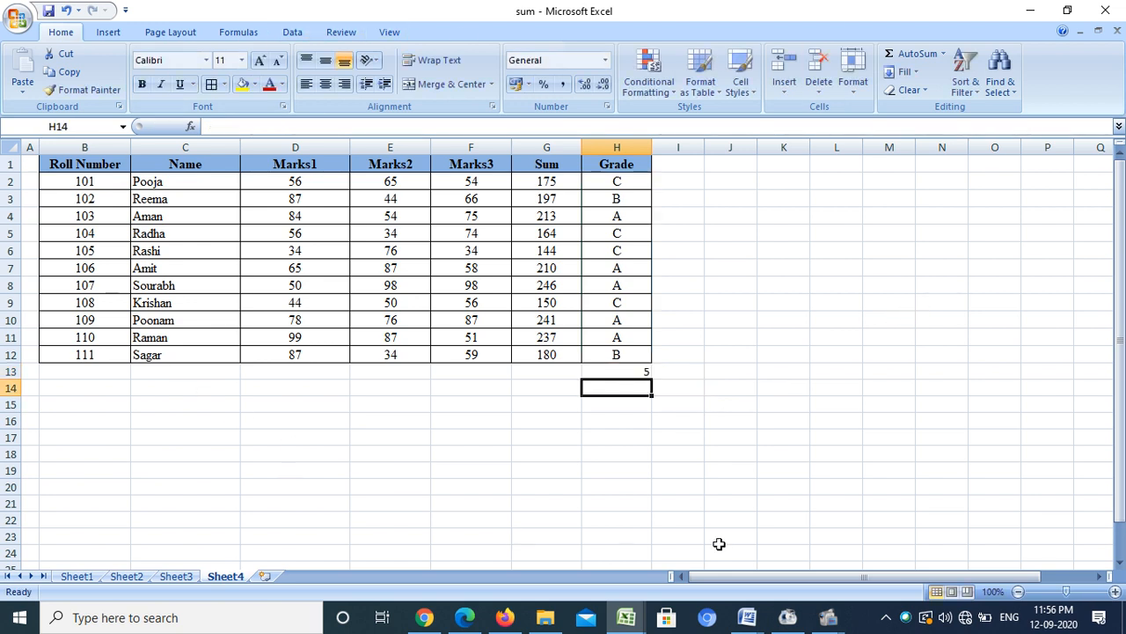
Step: Check the COUNTIF result by going through each A in the Grade column one by one
left_click(632, 218)
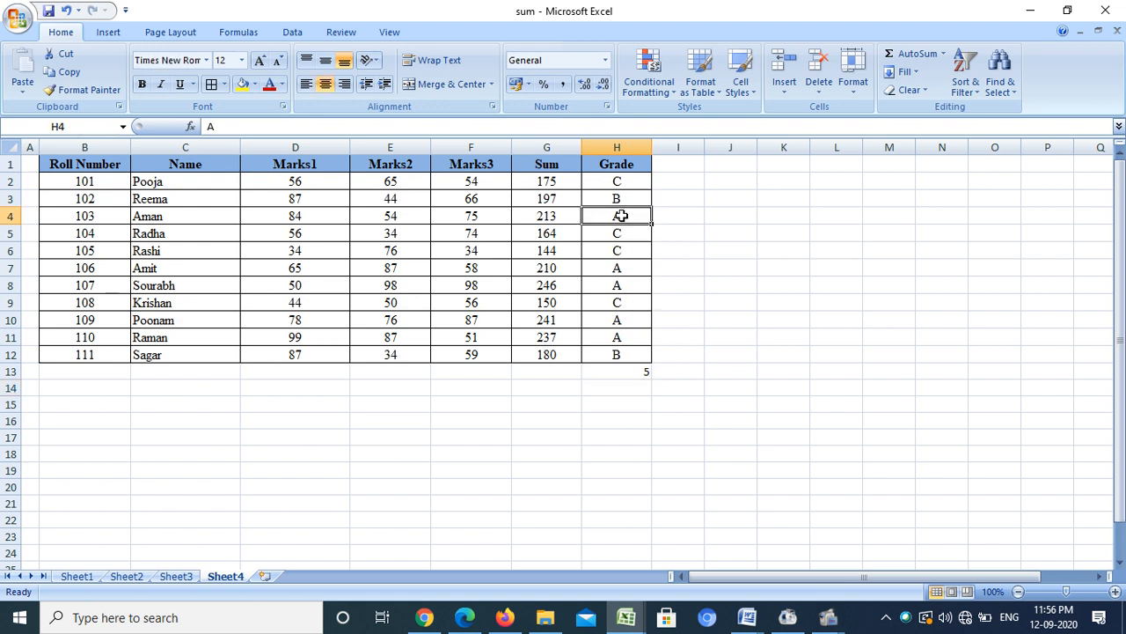
left_click(623, 271)
left_click(623, 285)
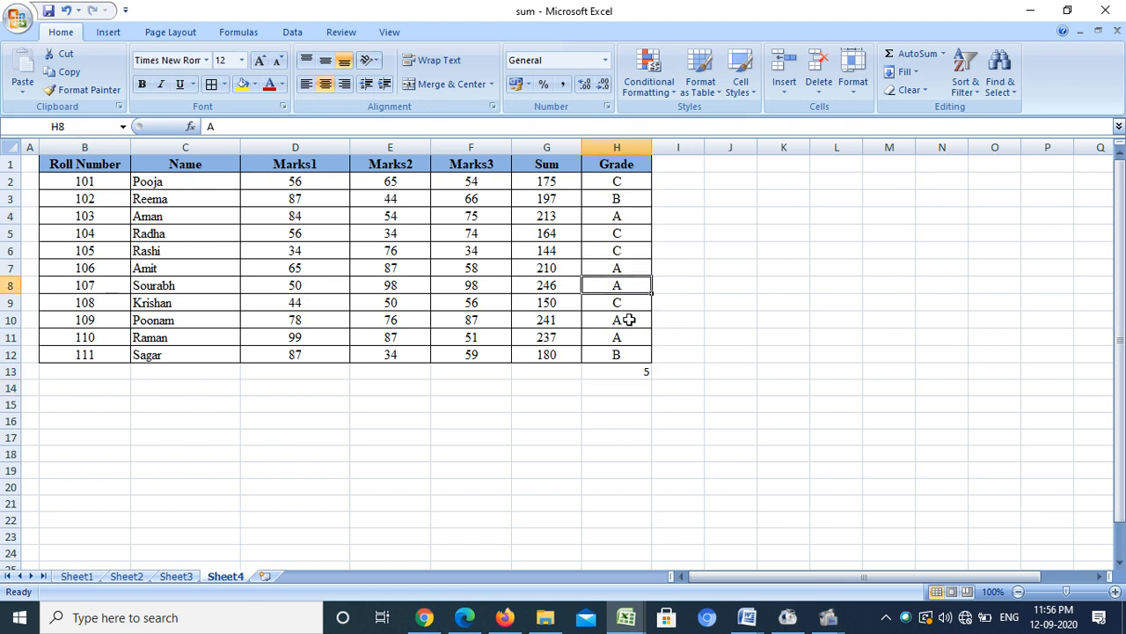
left_click(629, 321)
left_click(631, 338)
left_click(619, 388)
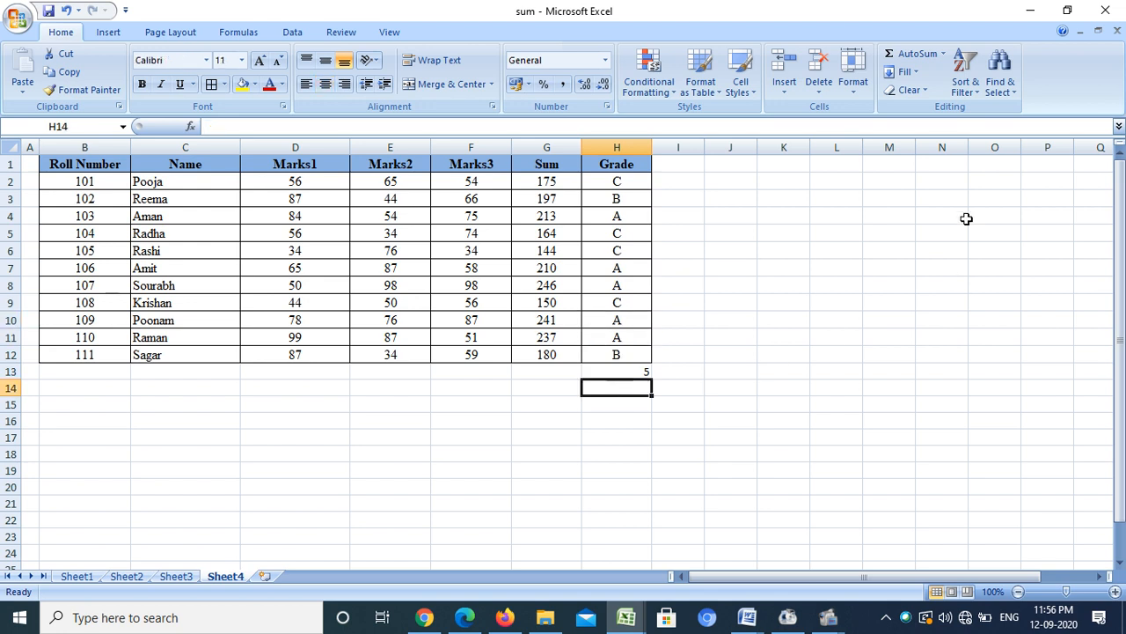
Step: Set up a criteria area beside the table with the heading Grade in K1 and the value A in K2
left_click(791, 185)
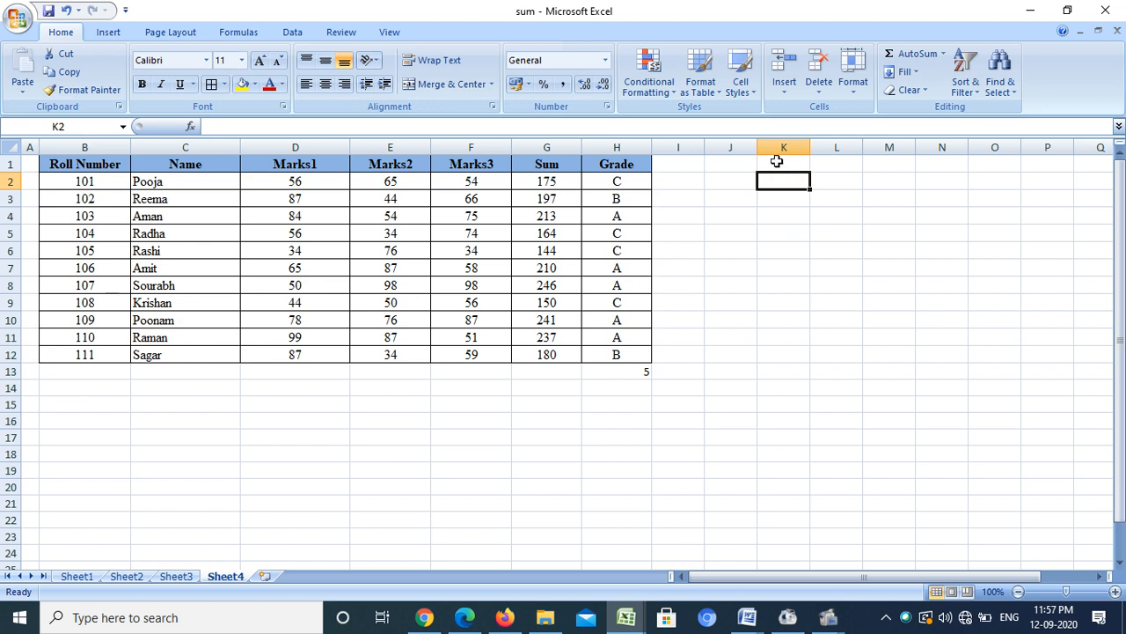
left_click(777, 162)
type("Grade")
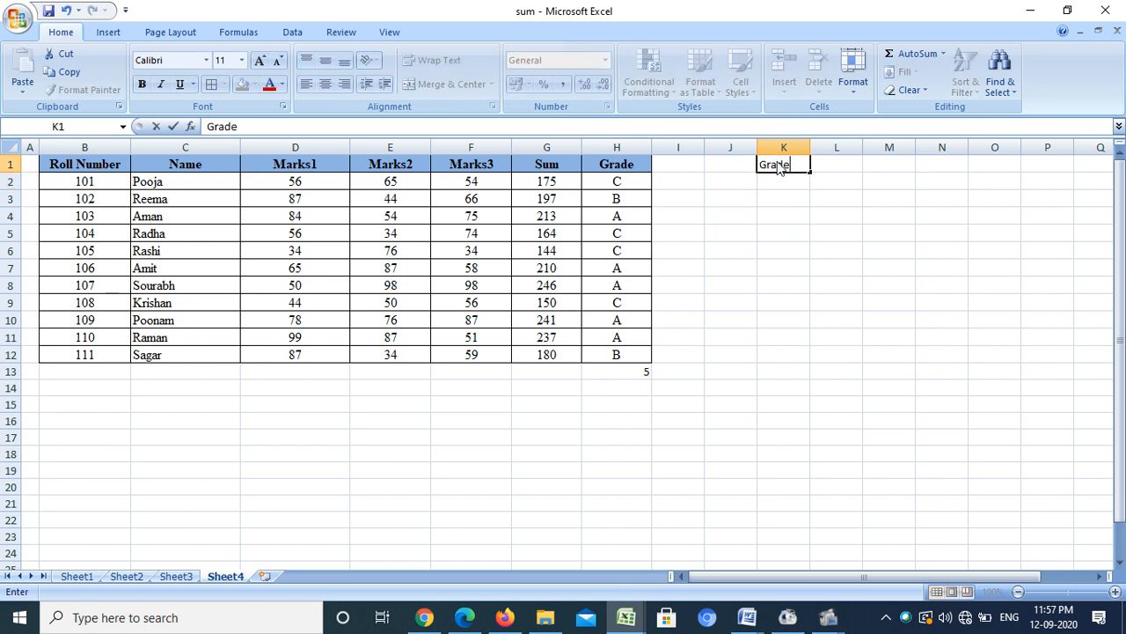
left_click(788, 183)
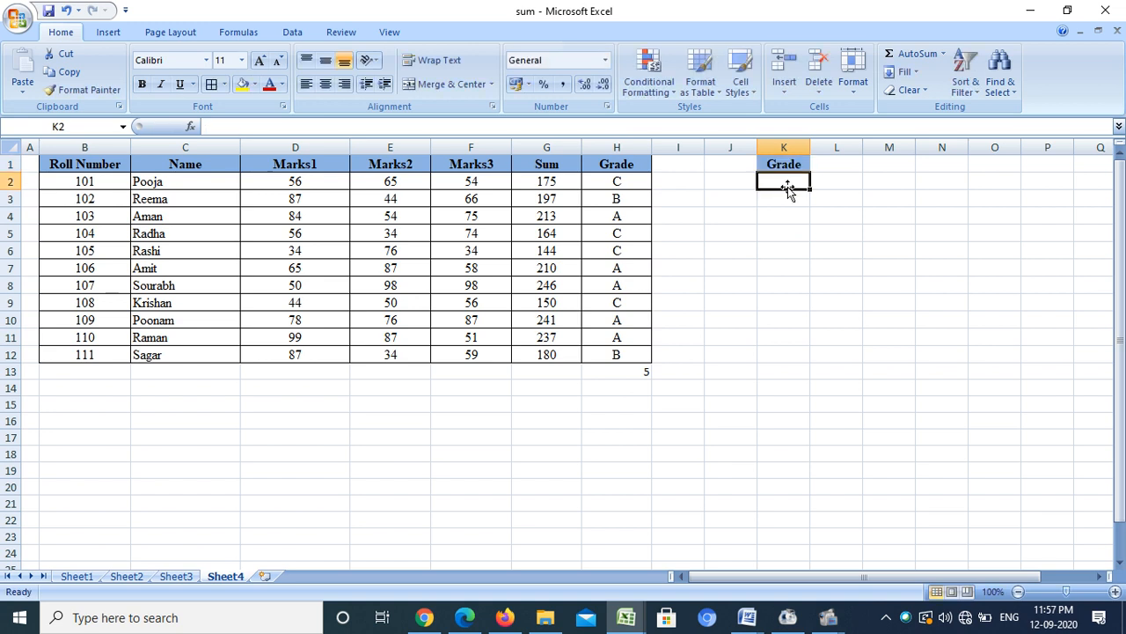
type("A")
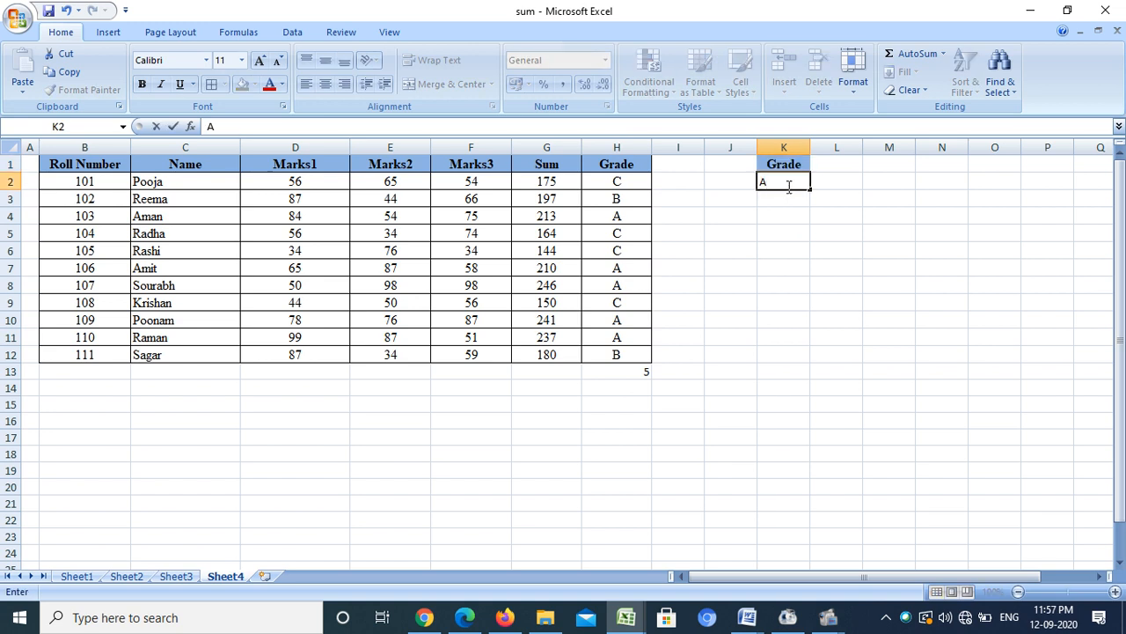
Step: Count the grade A students with a cell-reference criterion by entering =COUNTIF(H2:H12,K2) in H14
left_click(624, 387)
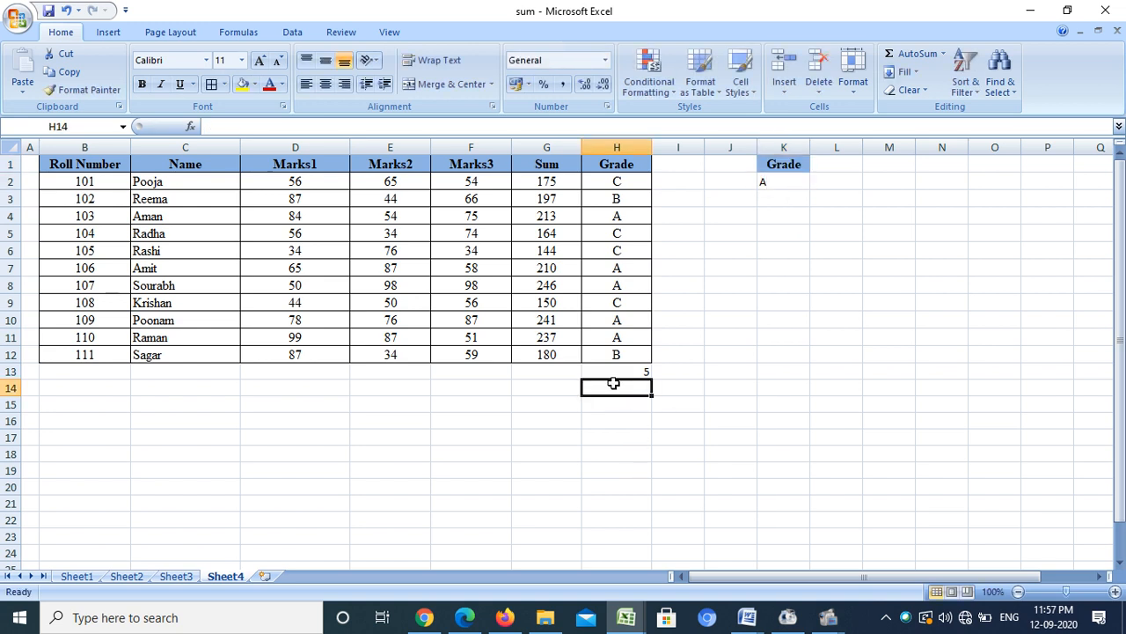
type("=c")
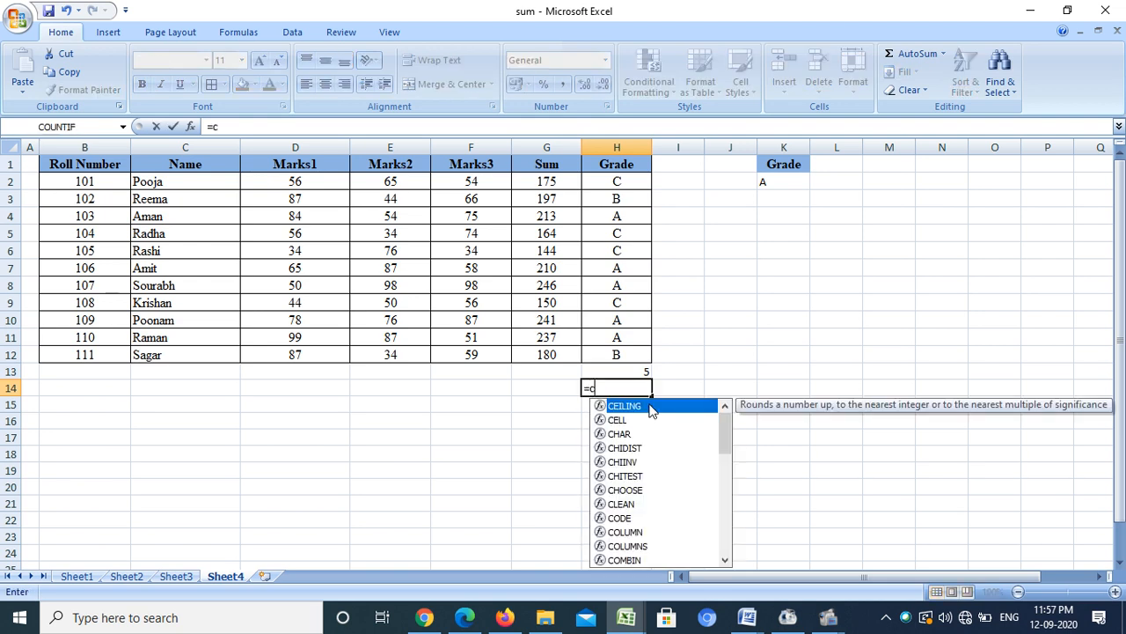
type("ountif")
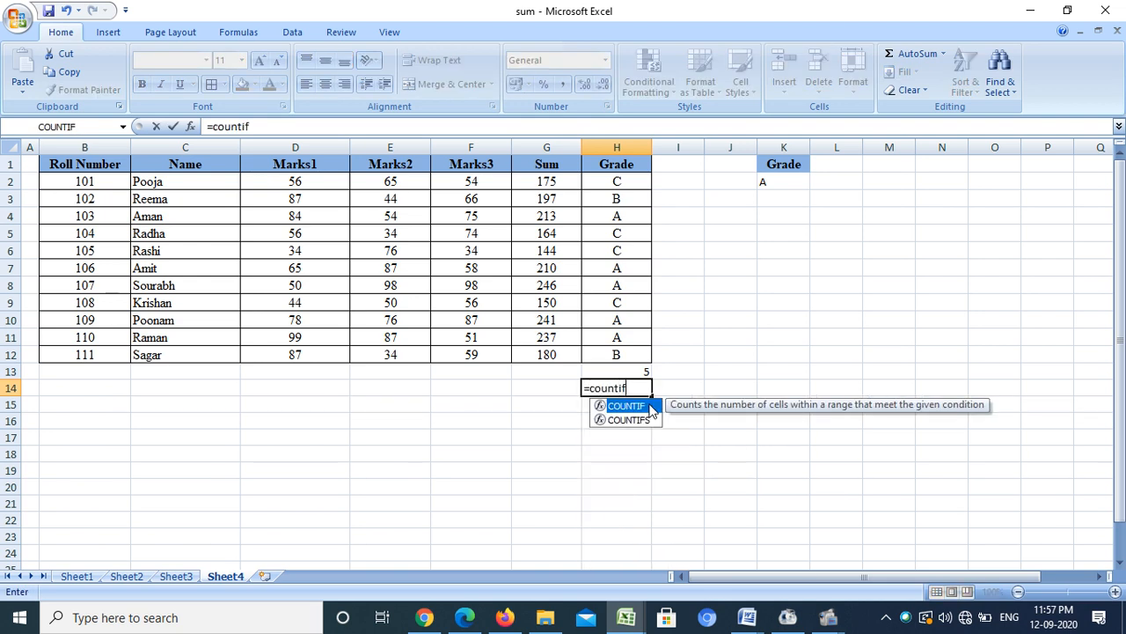
type("(")
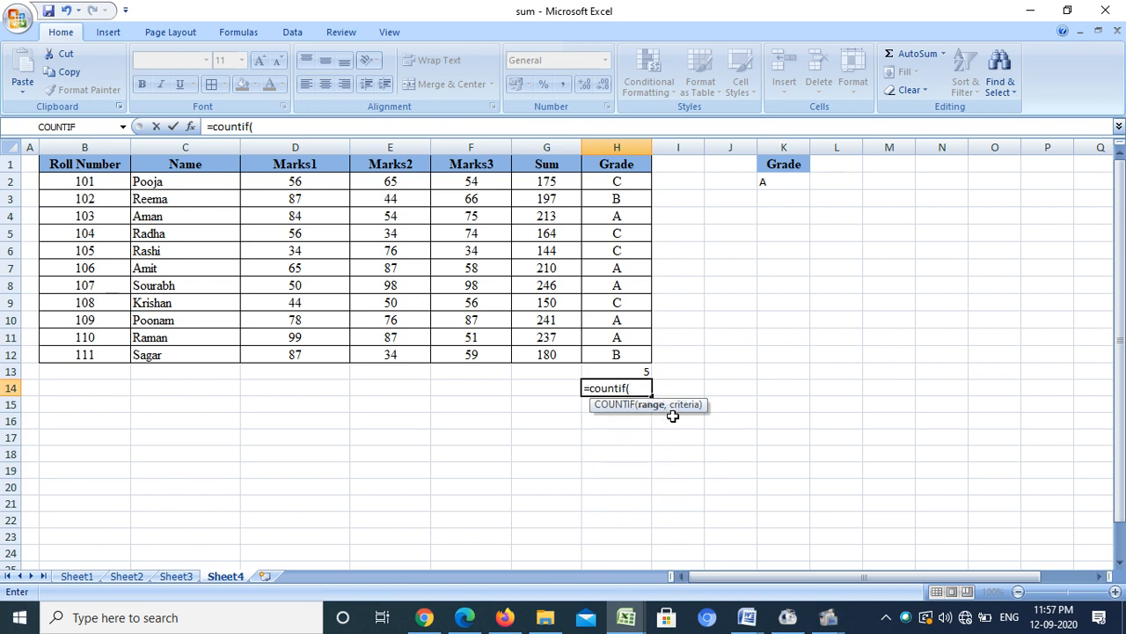
left_click_drag(624, 180, 631, 354)
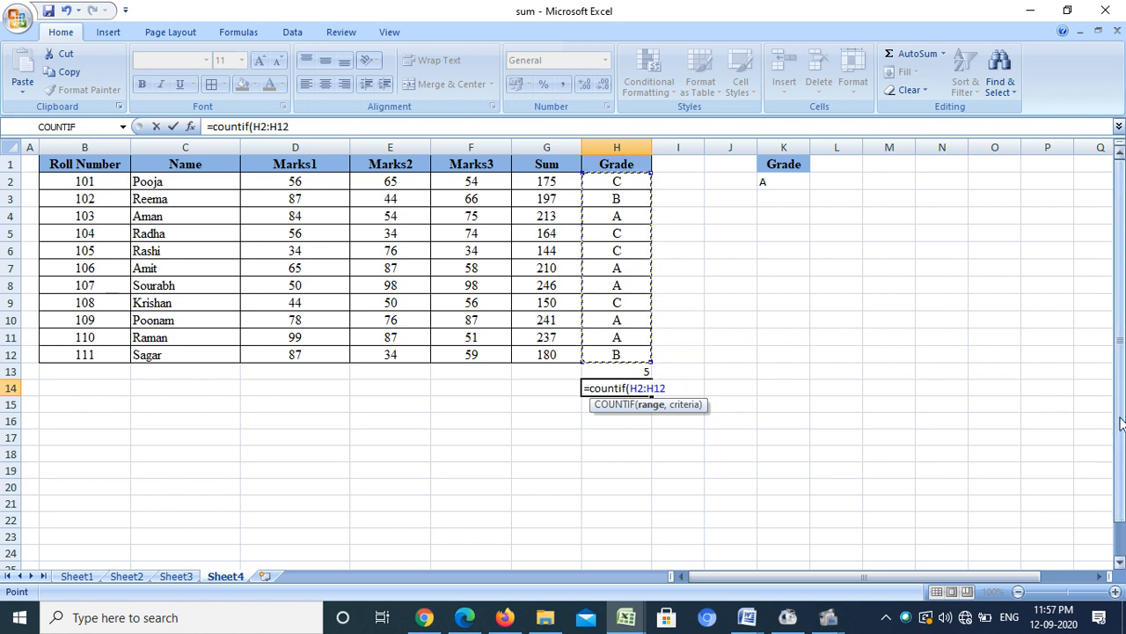
type(",")
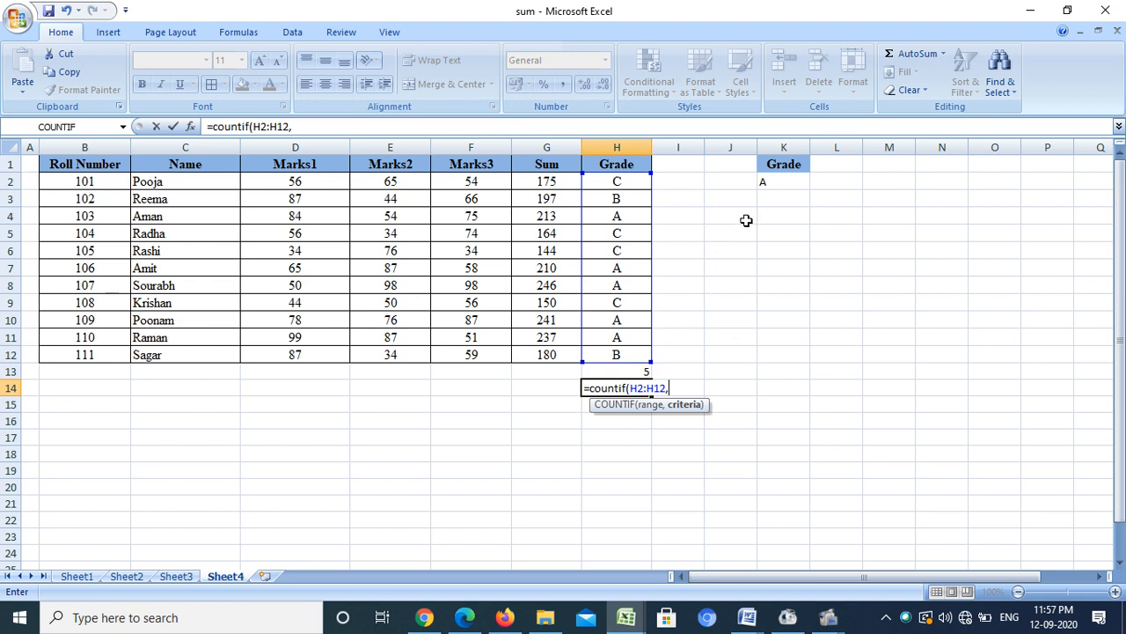
left_click(778, 181)
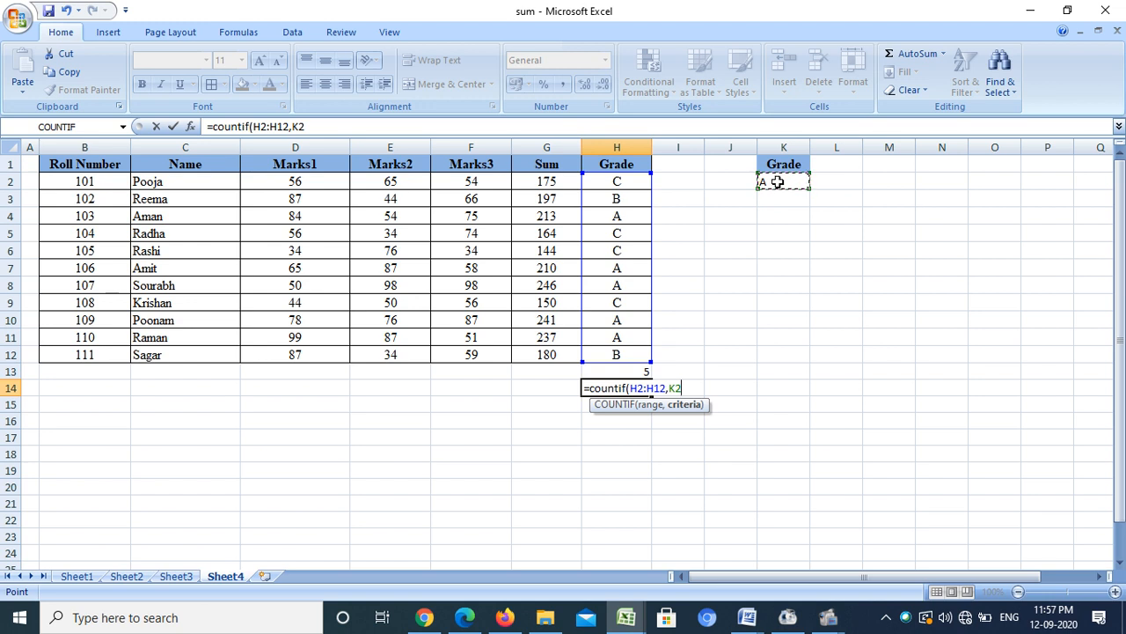
type(")")
key("ctrl+Return")
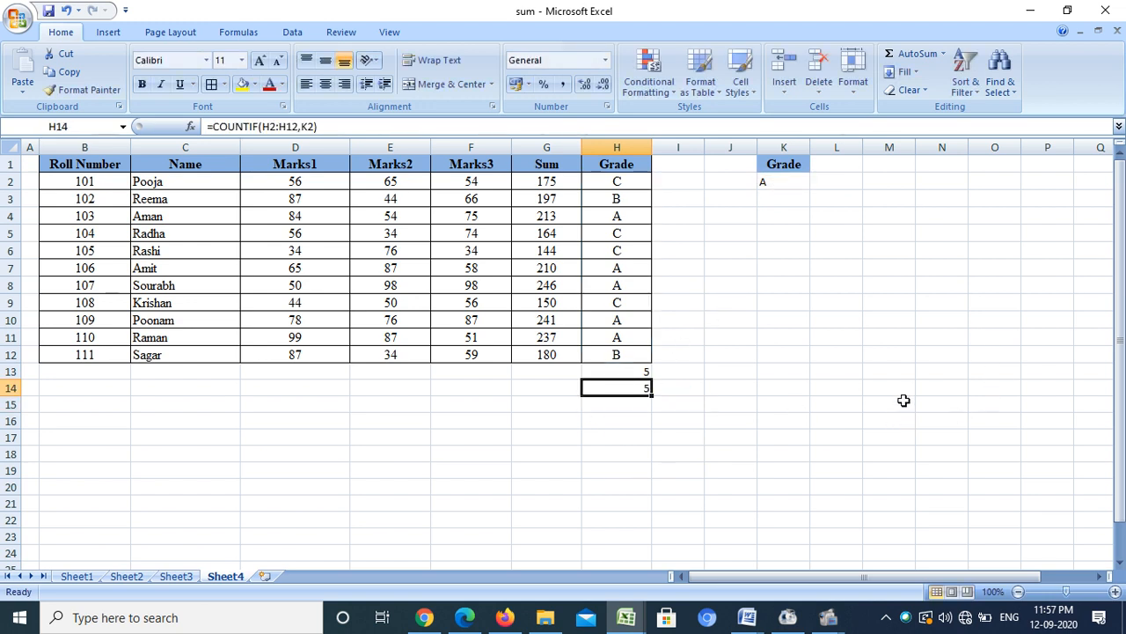
Step: Count the students with grade C by entering =COUNTIF(H2:H12,"C") in the empty cell M11
left_click(880, 336)
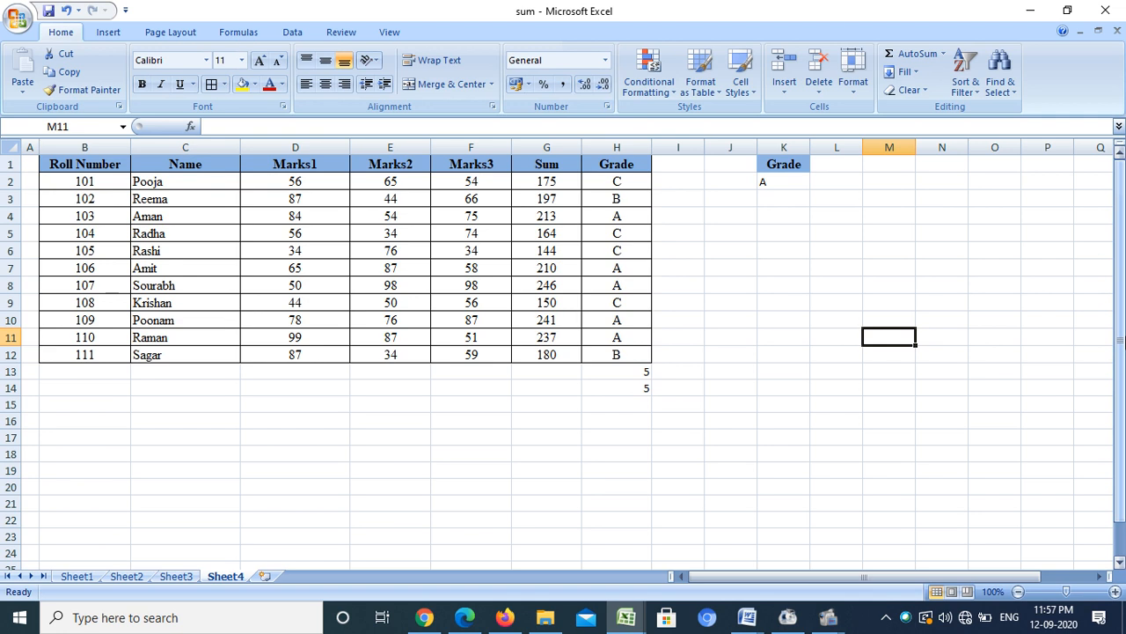
type("=coun")
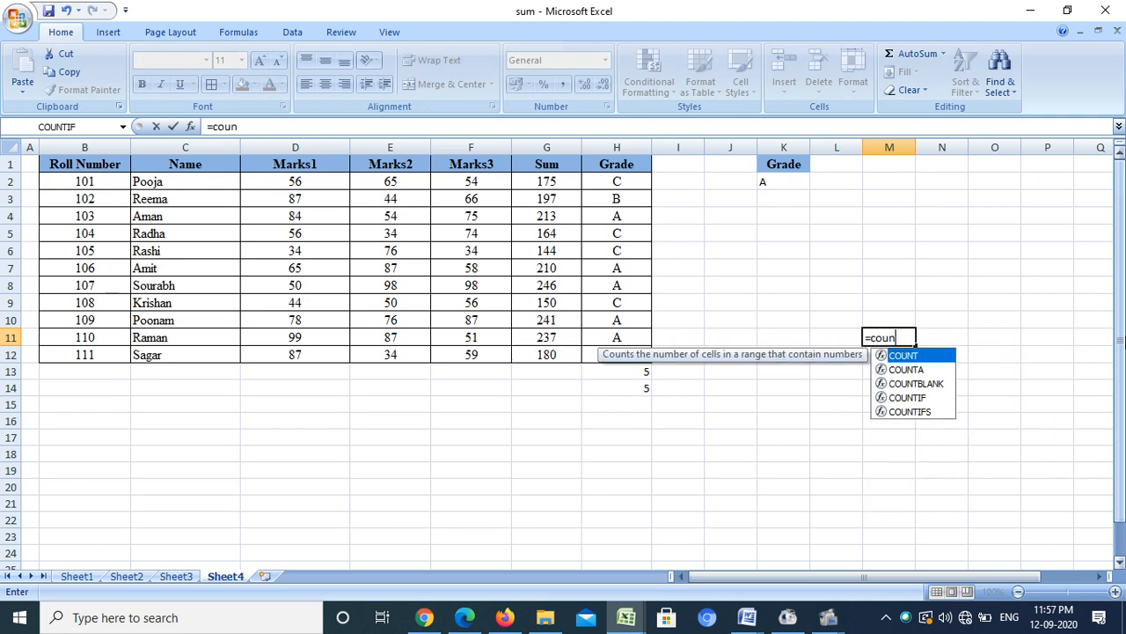
type("tif")
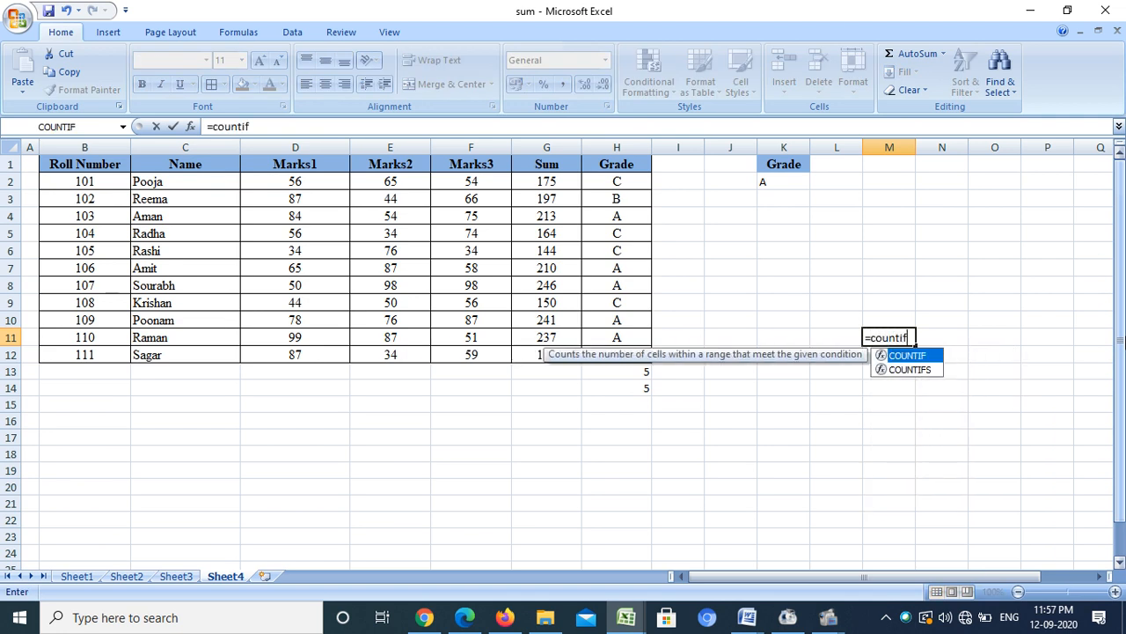
type("(")
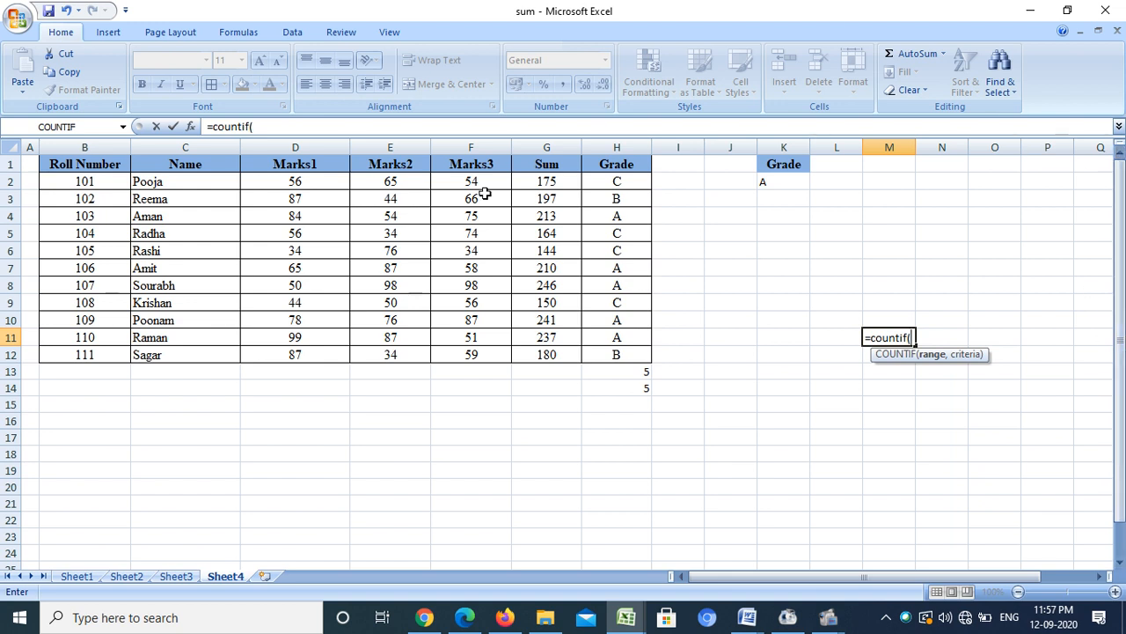
left_click_drag(617, 182, 621, 356)
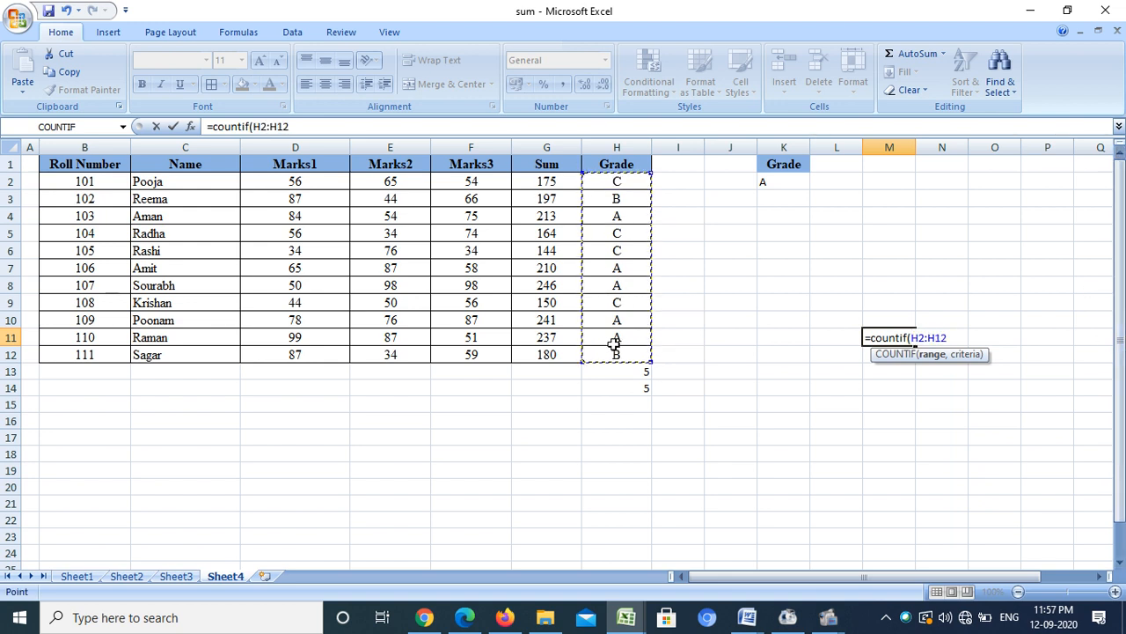
type(",\"")
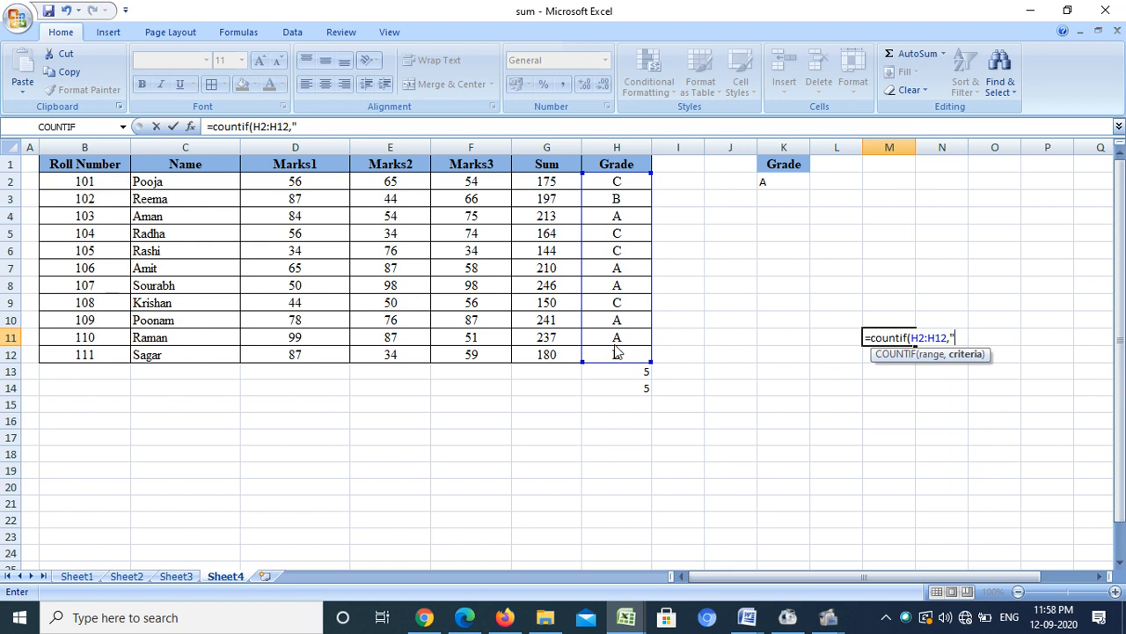
type("C\")")
key("Return")
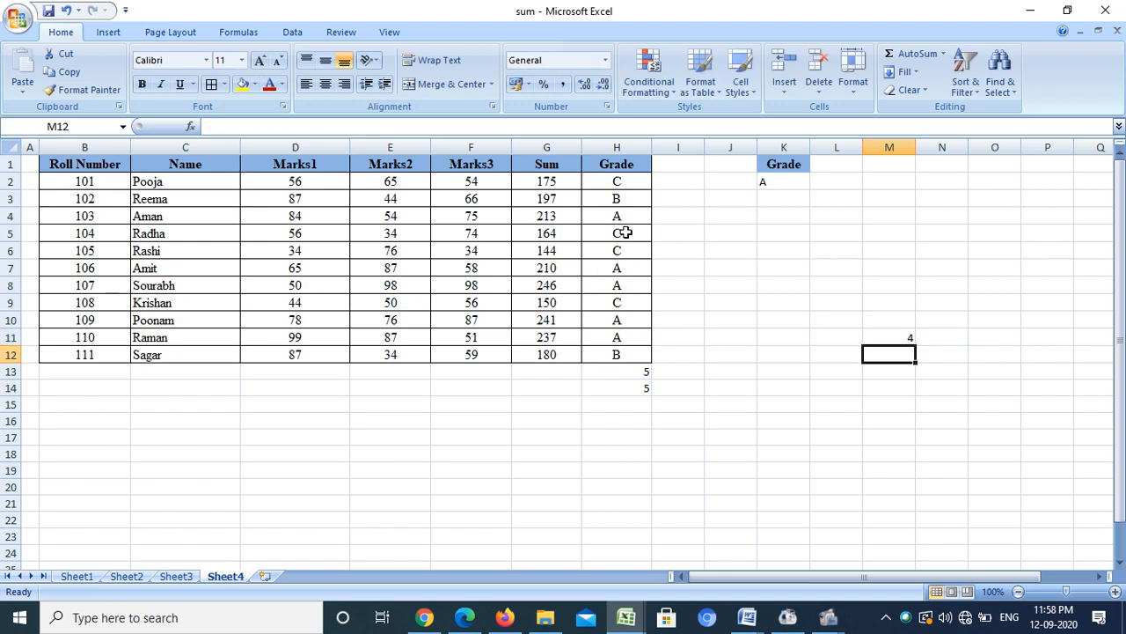
Step: Check the grade C count by going through each C in the Grade column
left_click_drag(625, 230, 625, 251)
left_click(626, 182)
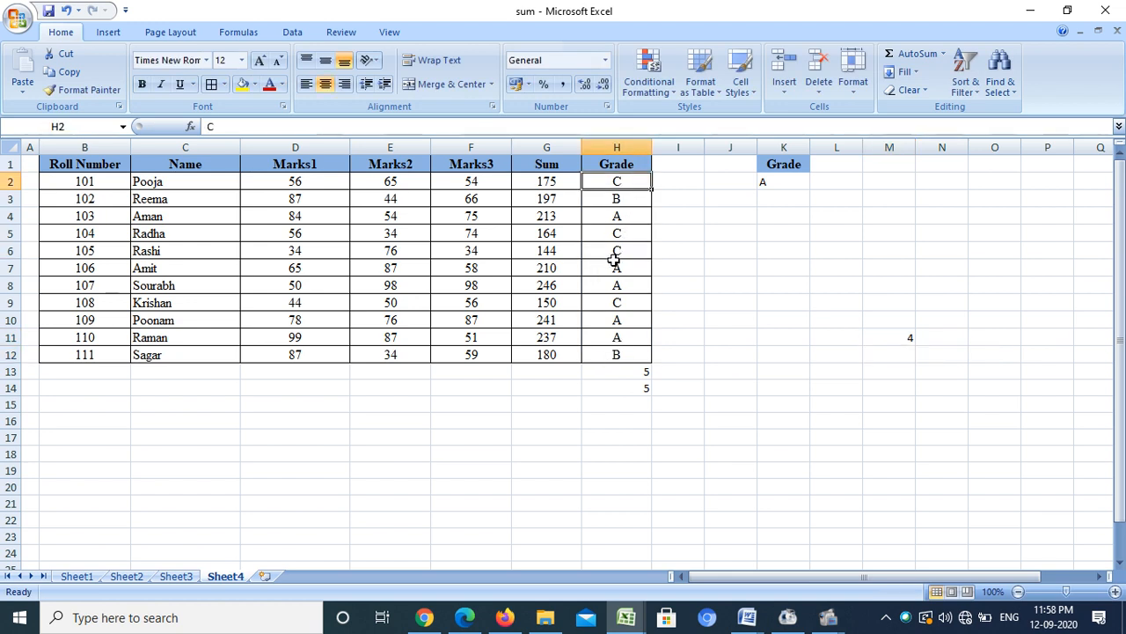
left_click(614, 305)
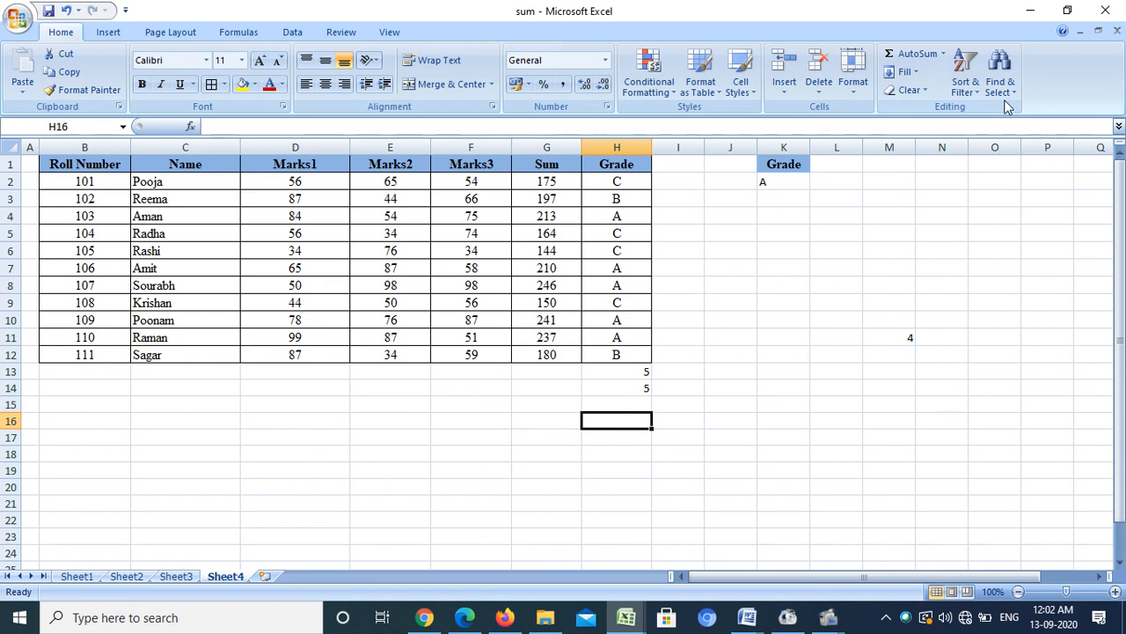
Step: Insert the COUNTIF function in H16 through its arguments dialog and set the range to the grades in H2:H12
left_click(943, 54)
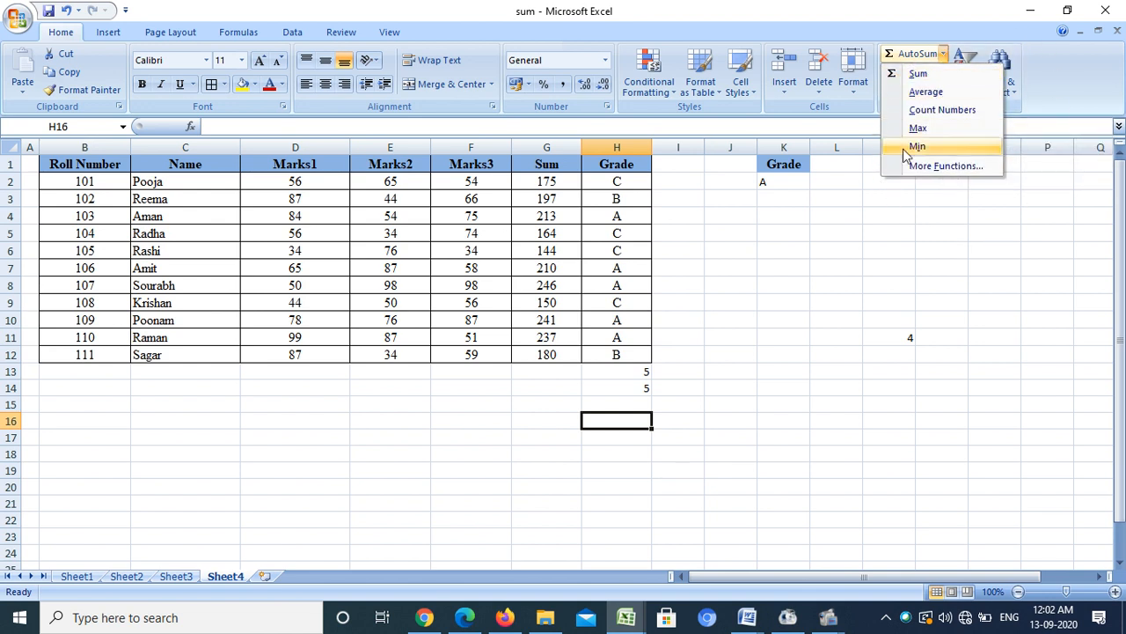
left_click(942, 167)
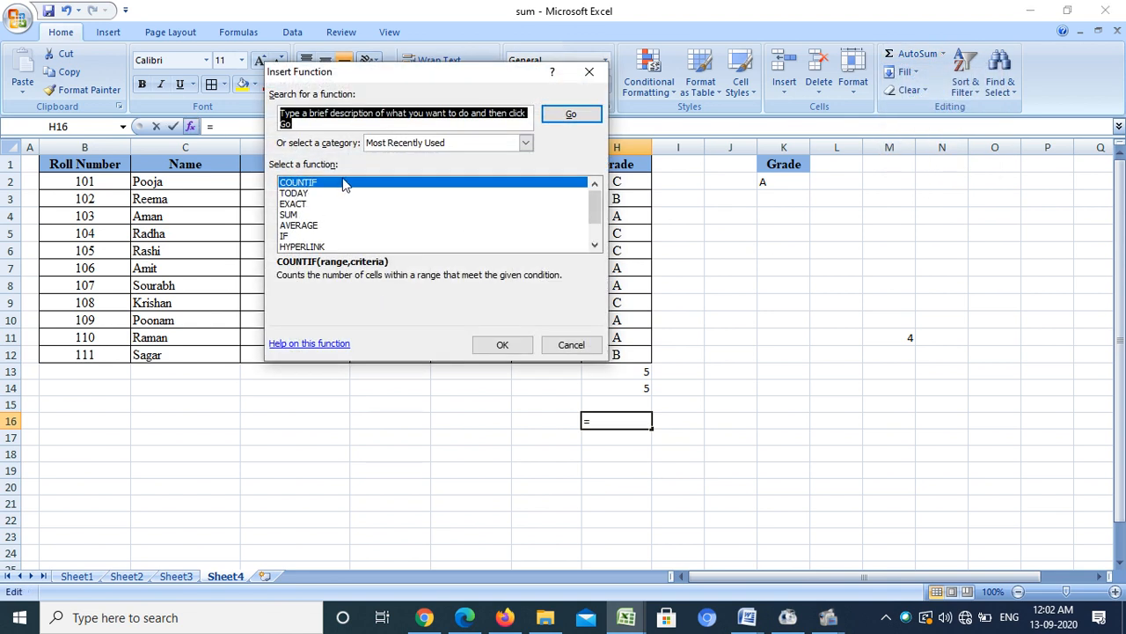
left_click(517, 346)
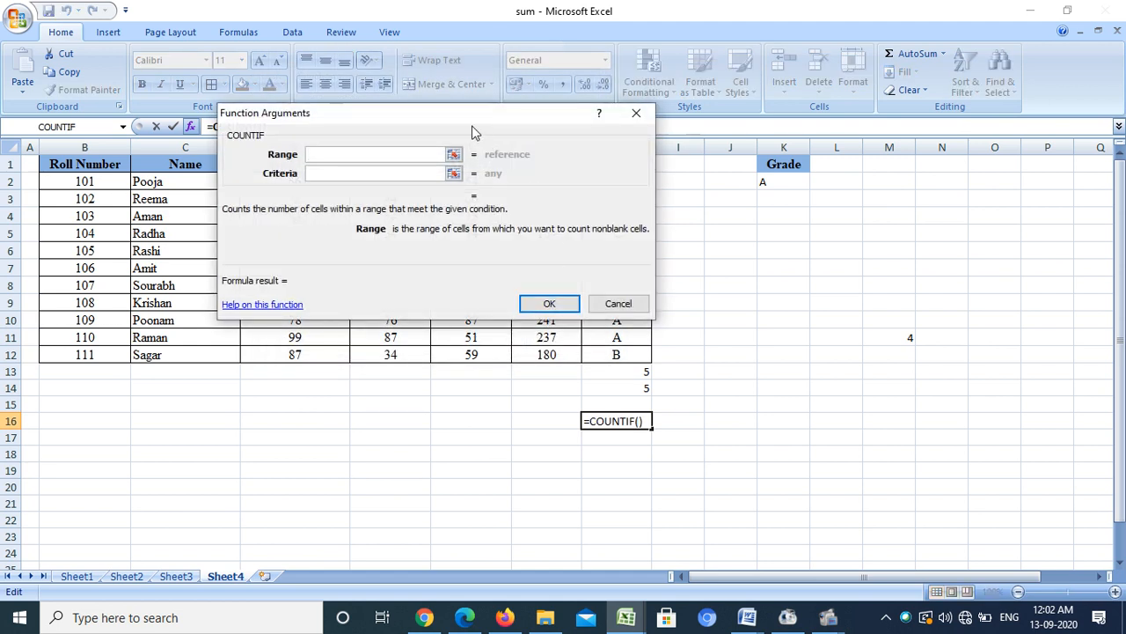
left_click_drag(471, 132, 738, 227)
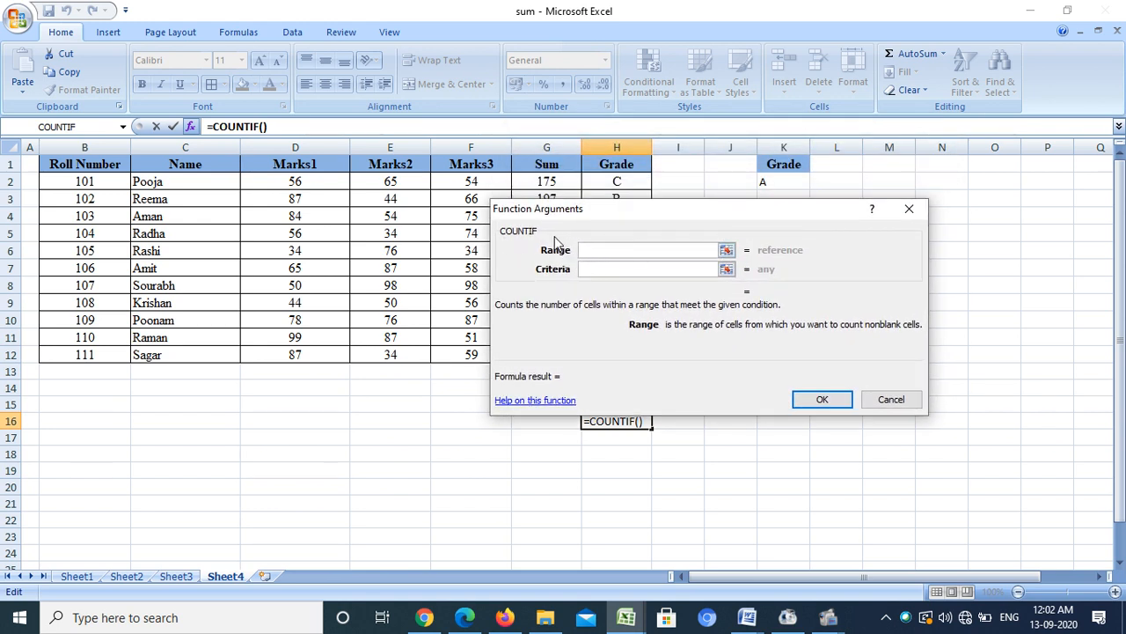
left_click(726, 251)
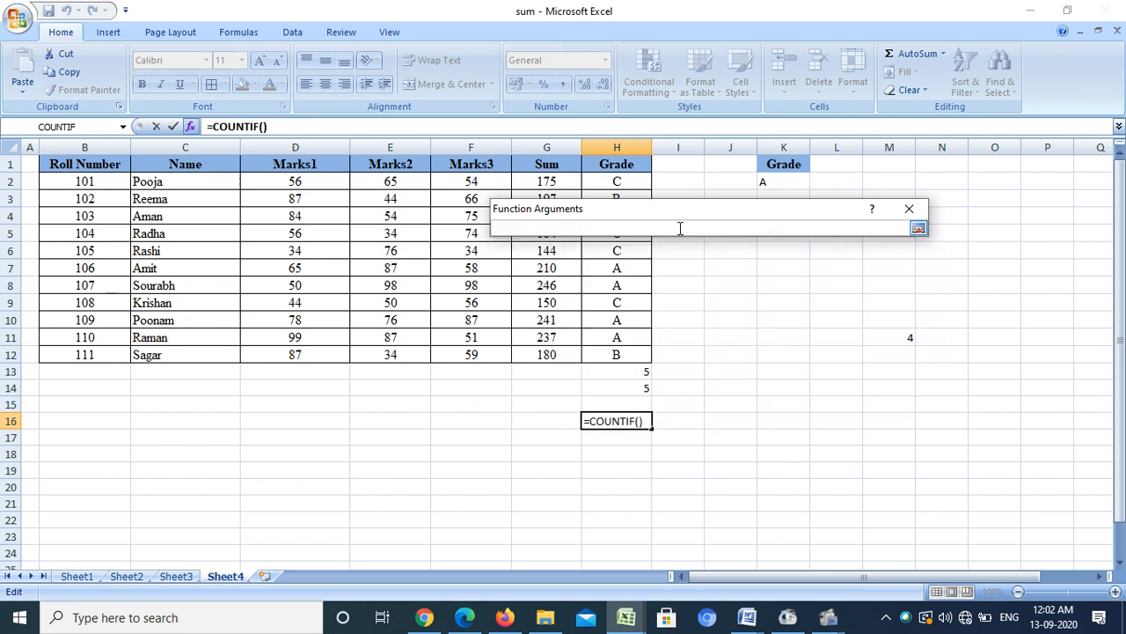
left_click_drag(657, 207, 129, 235)
left_click_drag(637, 179, 600, 354)
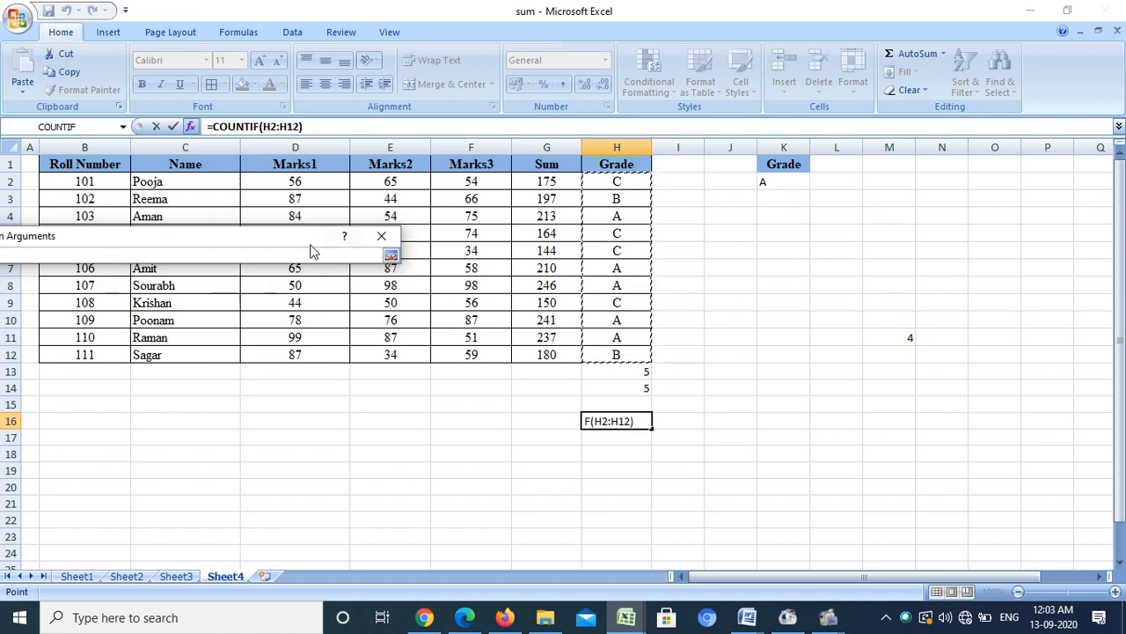
left_click_drag(309, 248, 530, 169)
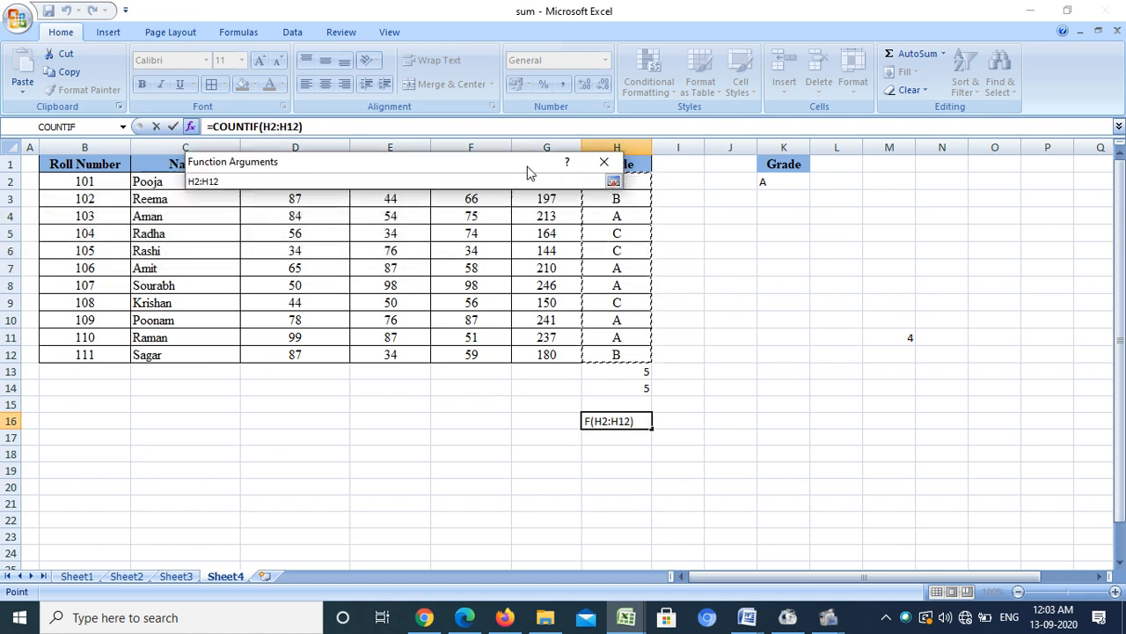
left_click(617, 179)
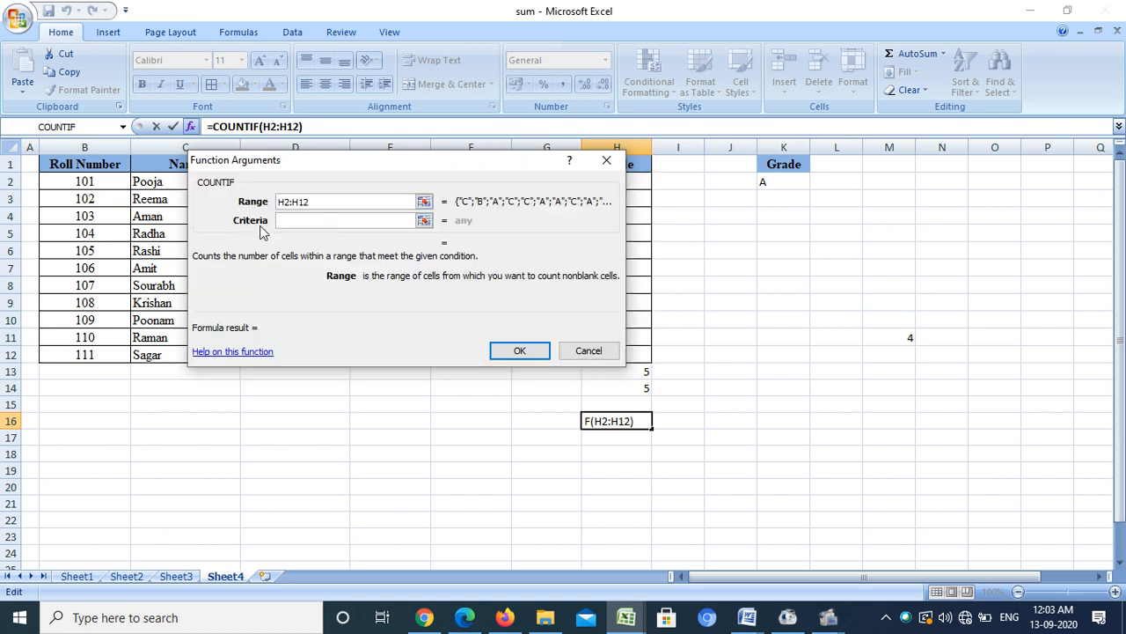
Step: Set the COUNTIF criteria to cell K2 and confirm the function for H16
left_click(425, 220)
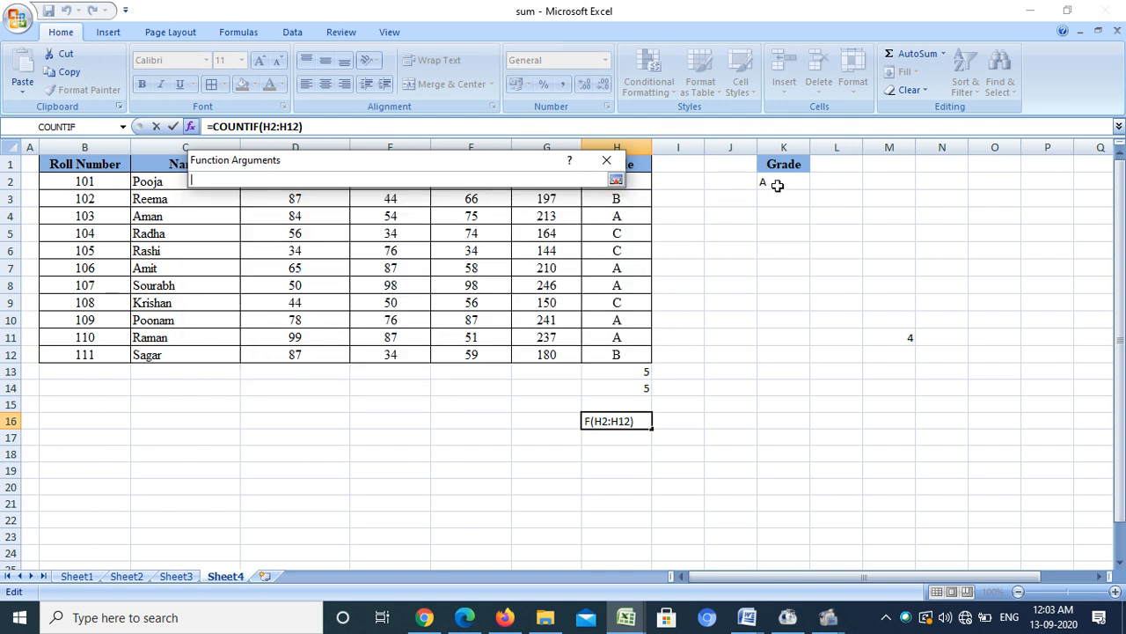
left_click(779, 182)
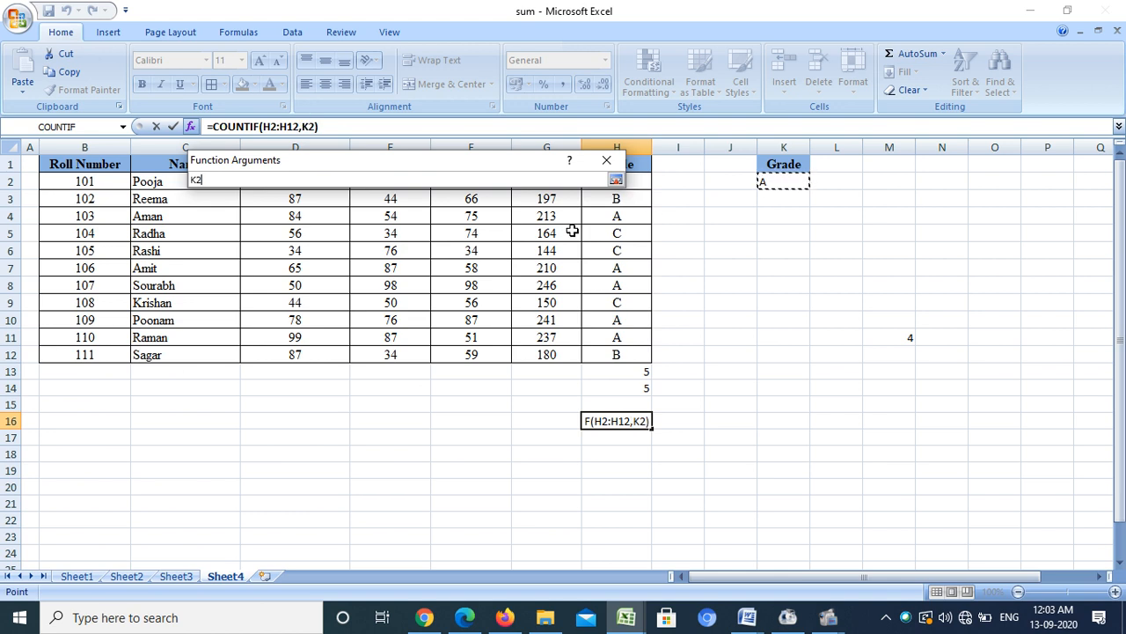
left_click(616, 180)
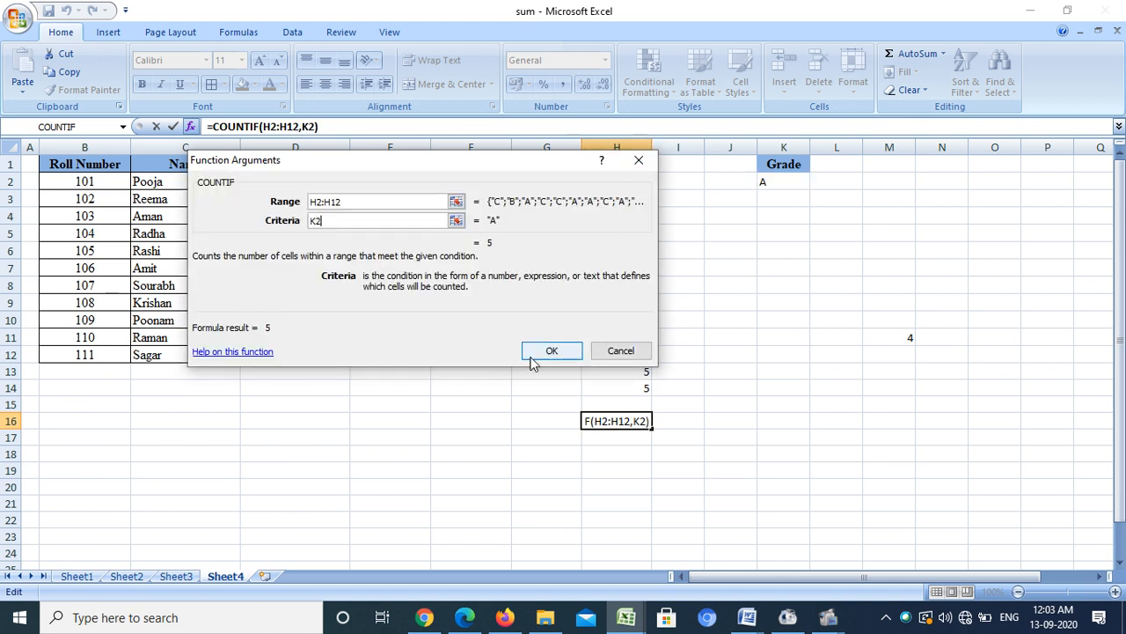
left_click_drag(537, 188, 556, 118)
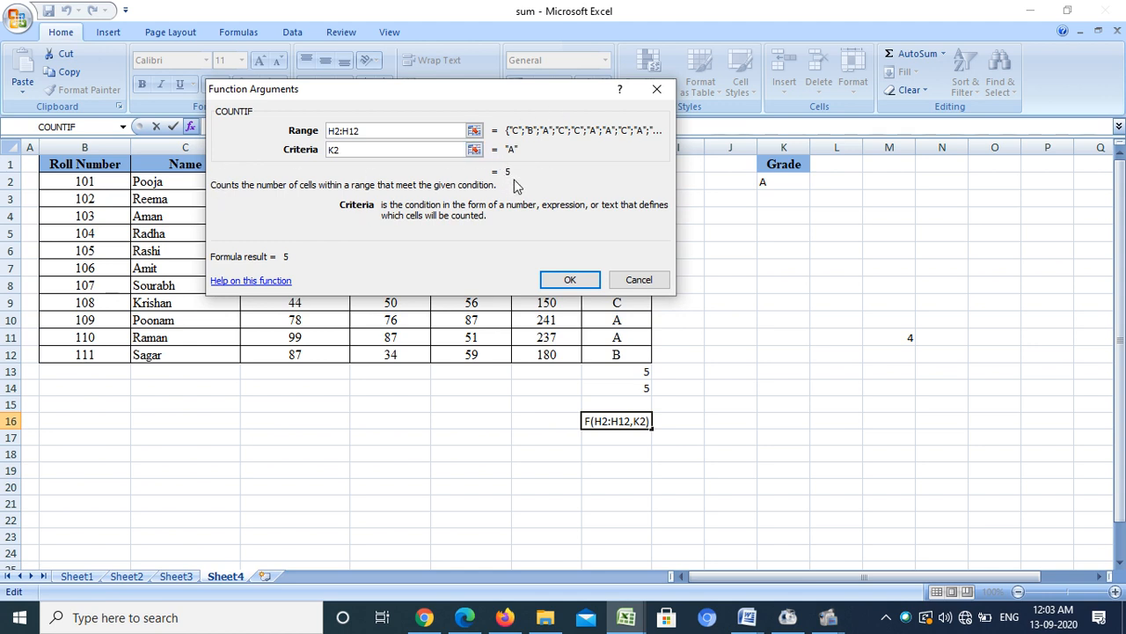
left_click(569, 281)
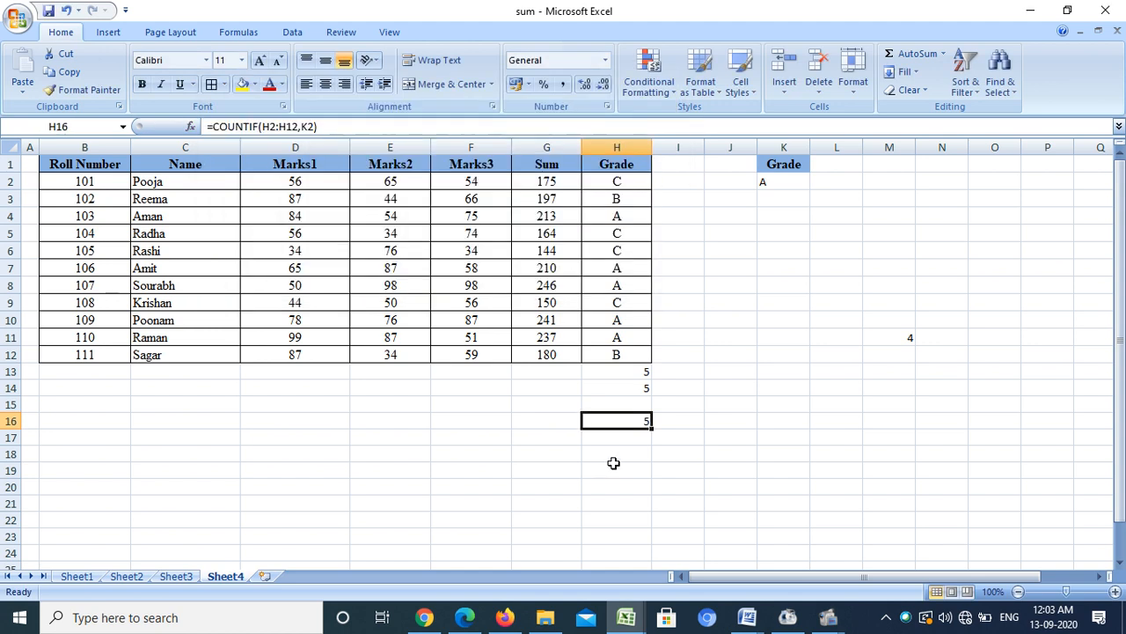
left_click(548, 420)
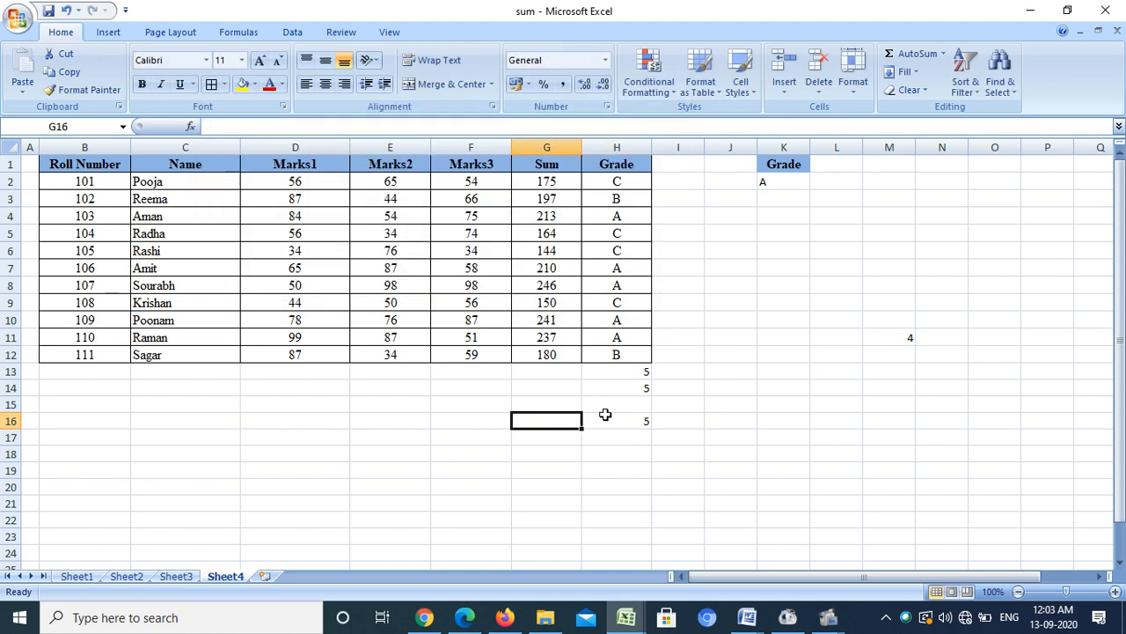
left_click(593, 420)
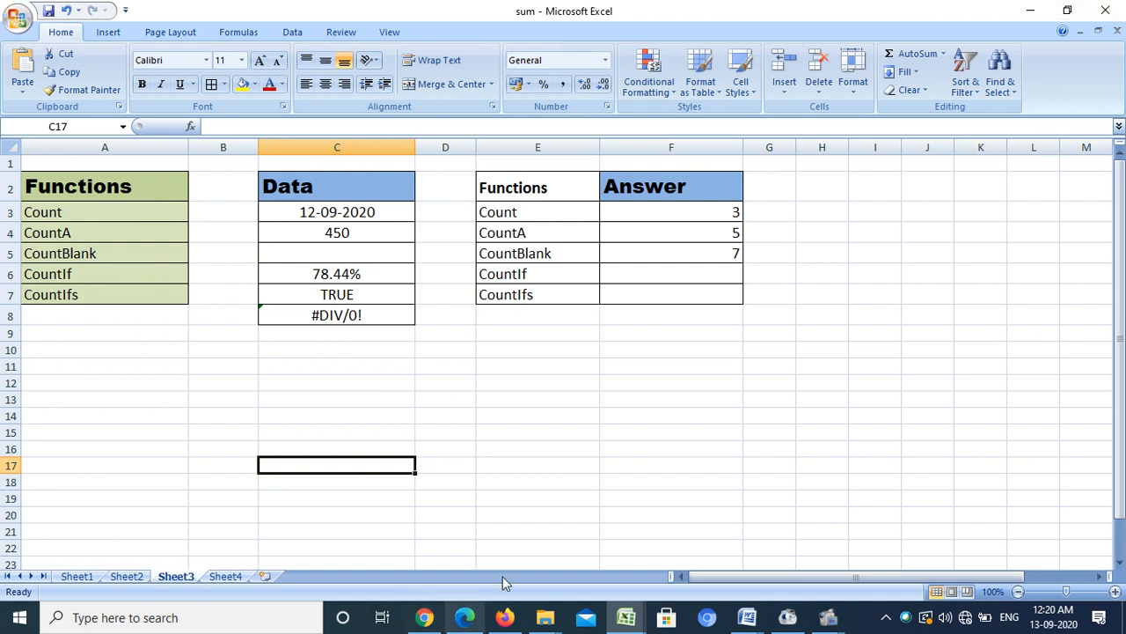
Step: Switch to Sheet4 and examine the Year and Grade columns of the student table
left_click(235, 578)
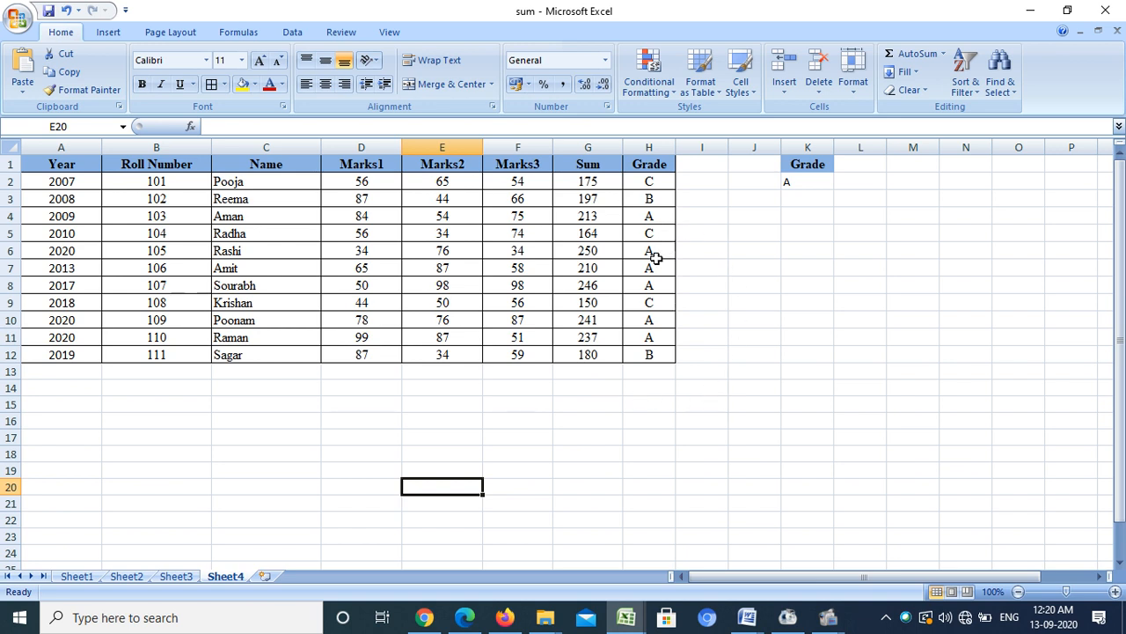
left_click(36, 249)
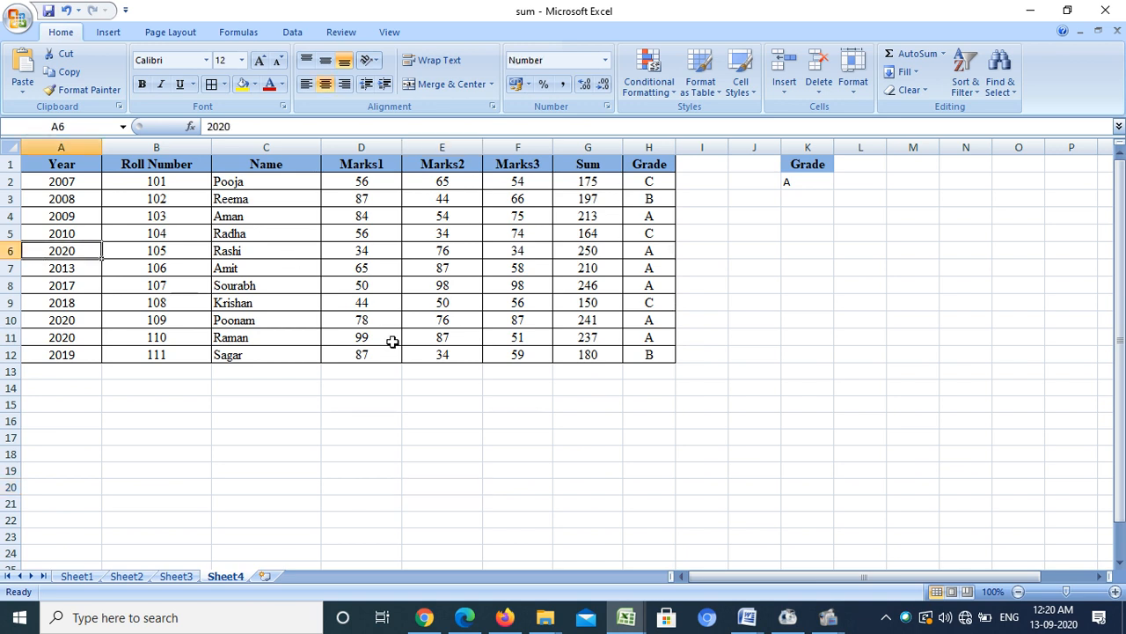
left_click(620, 411)
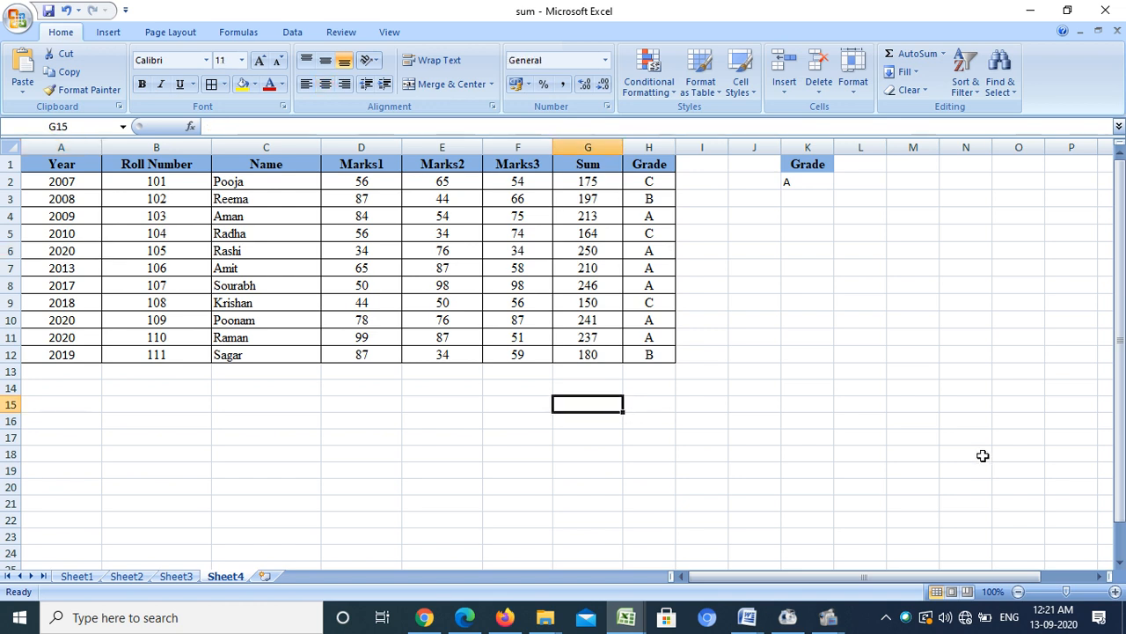
Step: Enter a COUNTIFS formula in G15 counting rows with "2020" in A2:A12 and "A" in H2:H12, and review it
type("=")
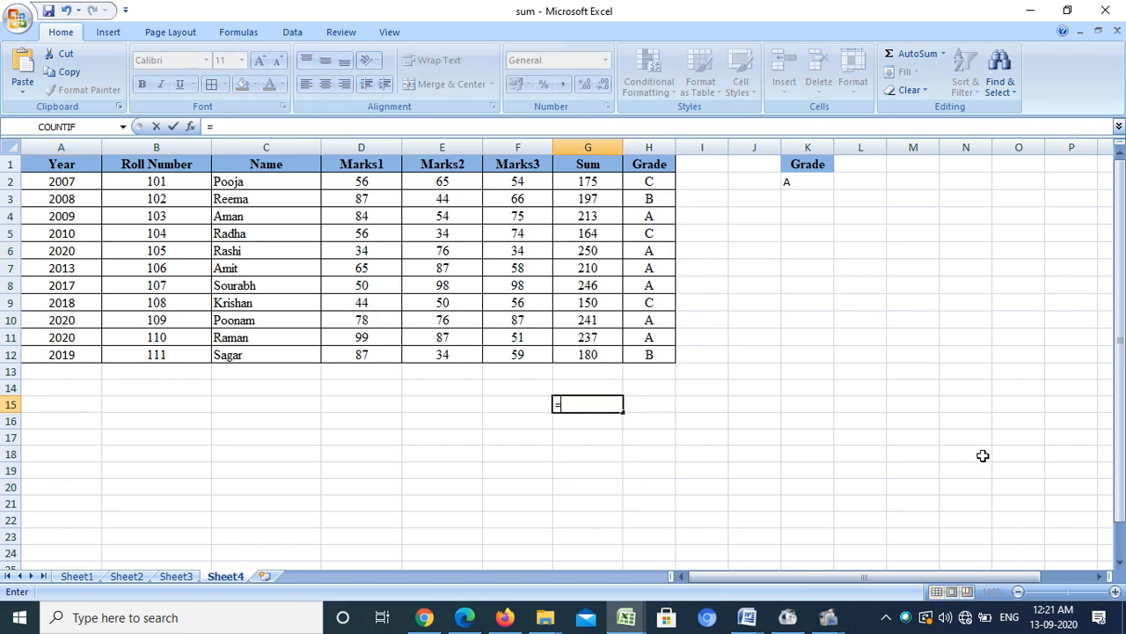
type("counti")
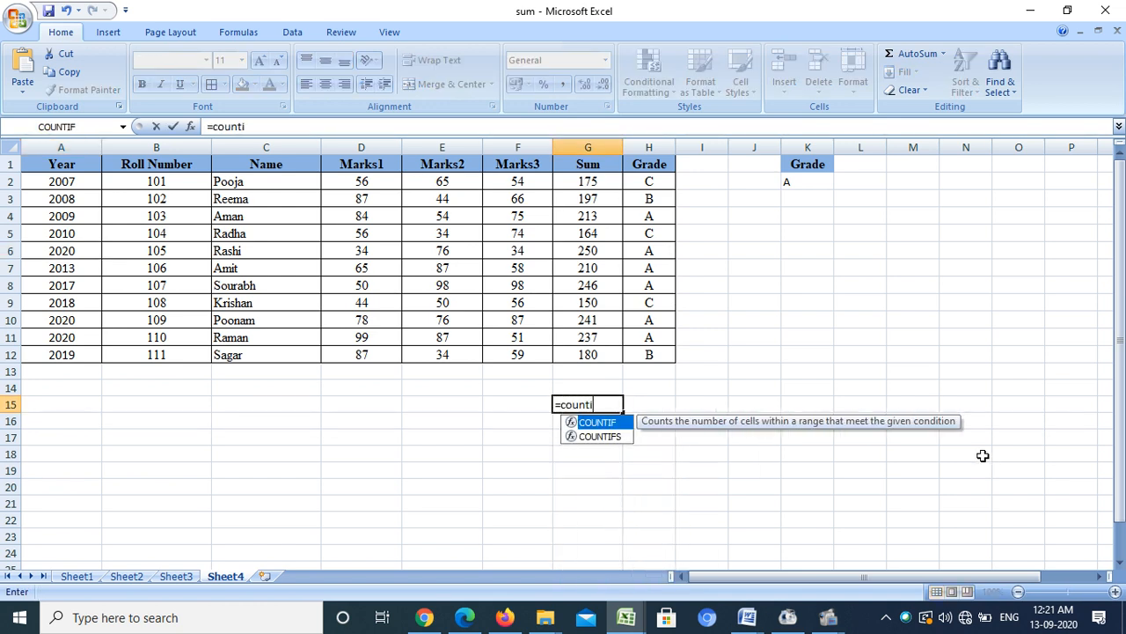
type("fs(")
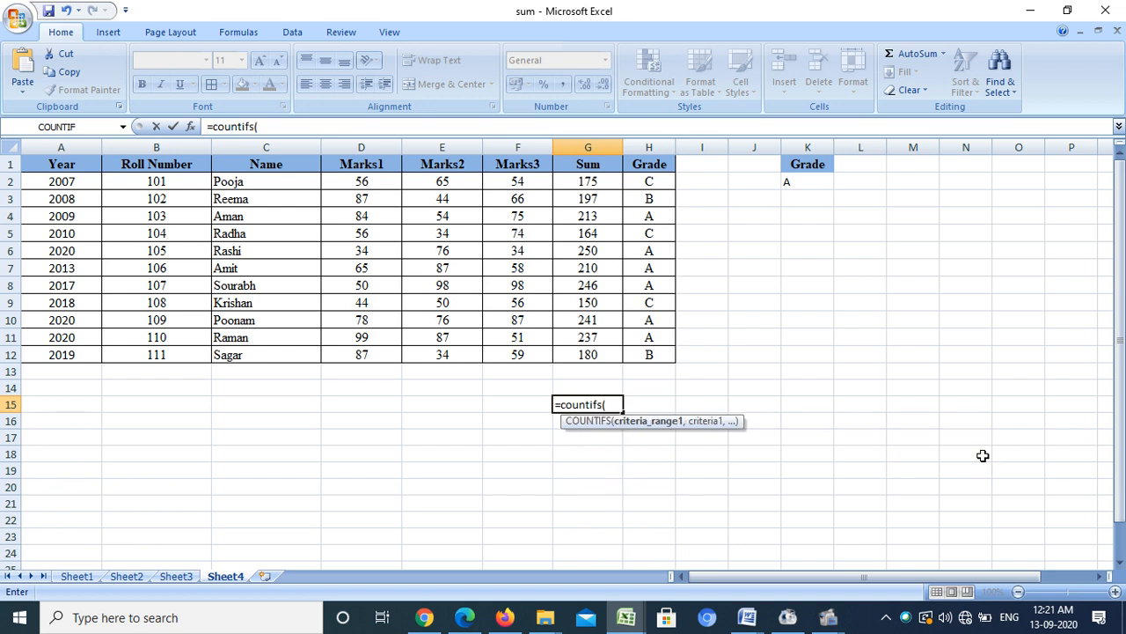
left_click_drag(60, 181, 66, 355)
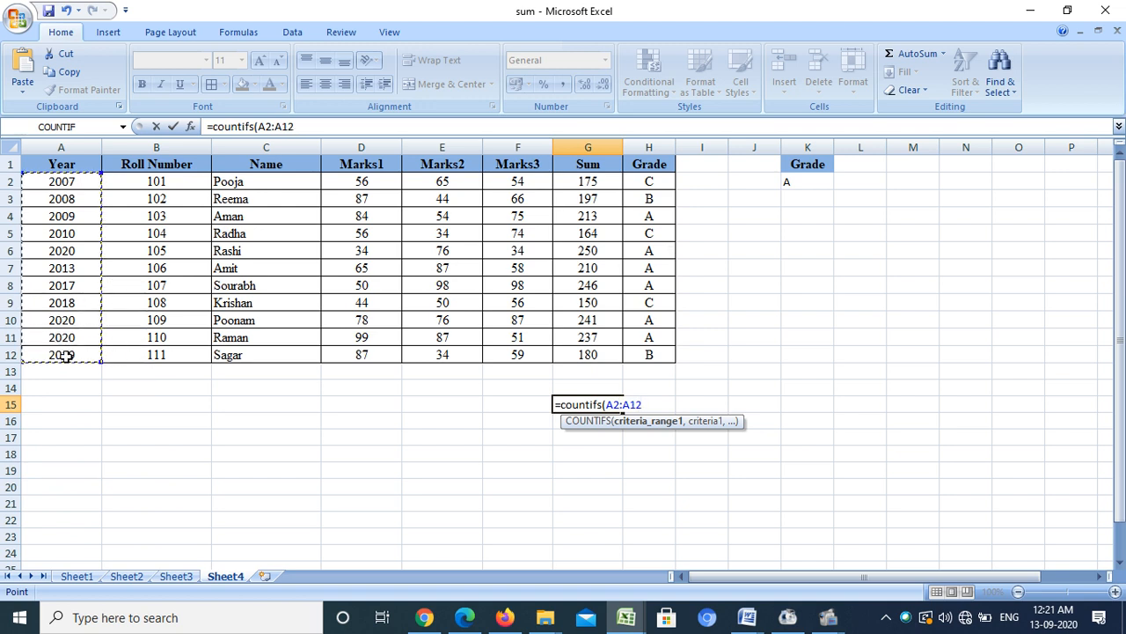
type(",")
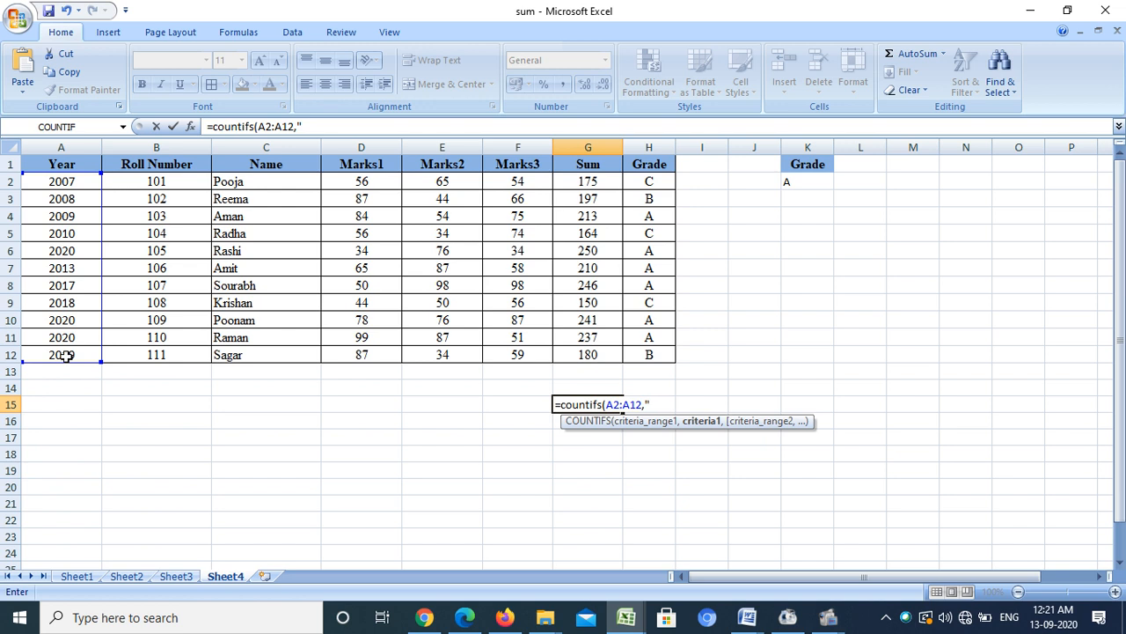
type("\"2020\",")
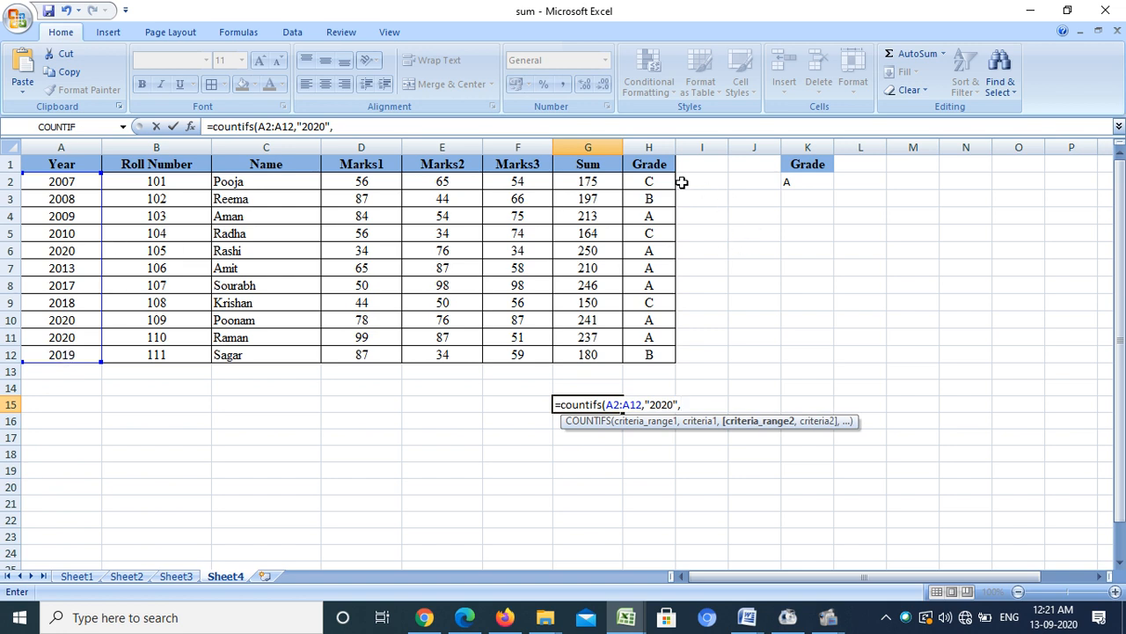
left_click_drag(669, 180, 667, 356)
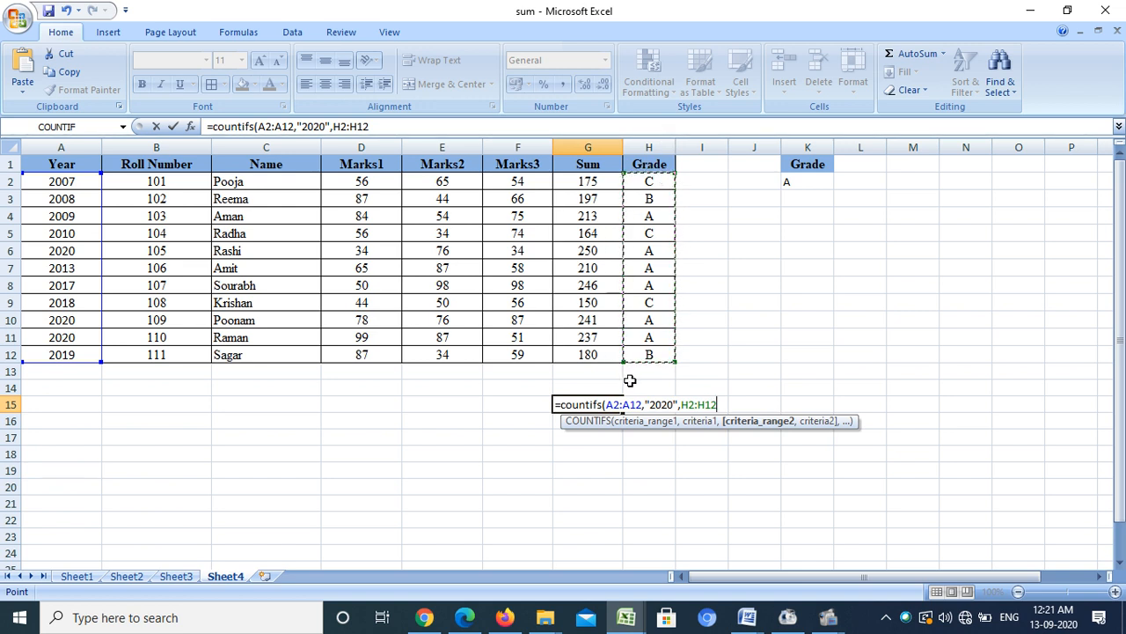
type(",\"A")
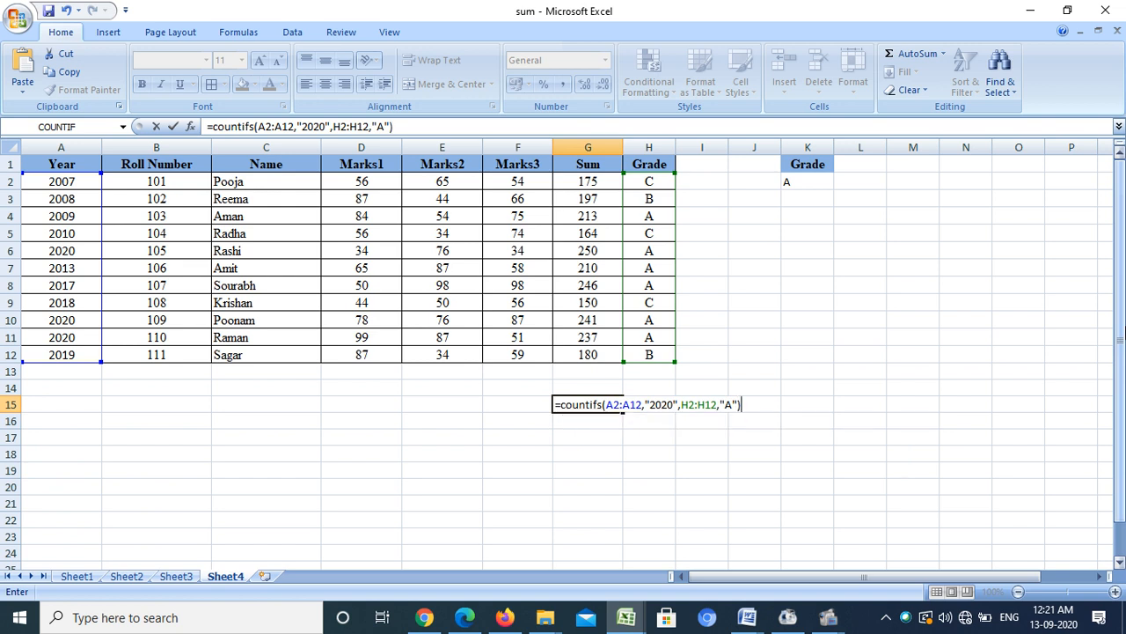
key("Return")
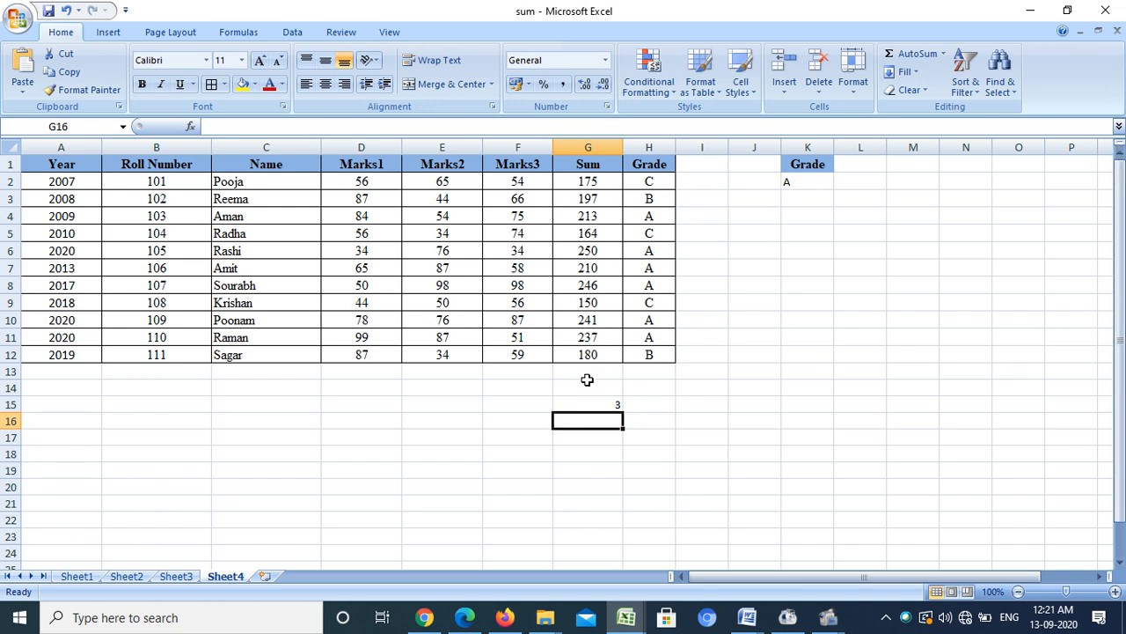
left_click(607, 404)
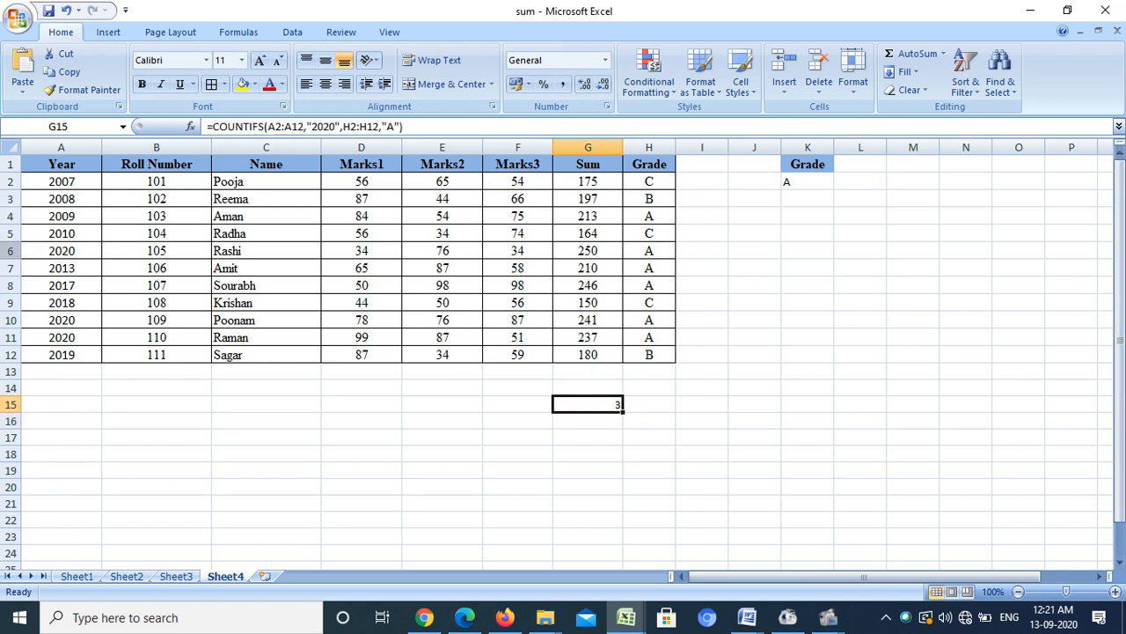
Step: Highlight the grade A rows from 2020, rows 6, 10 and 11, with a yellow fill
left_click(12, 250)
left_click(242, 83)
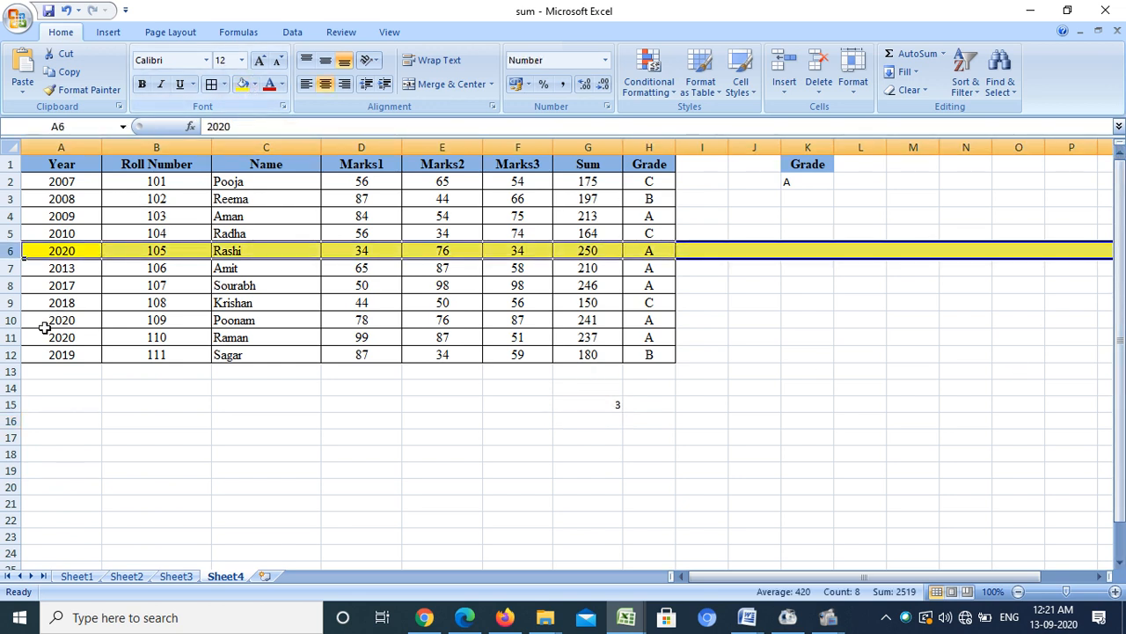
left_click_drag(12, 321, 13, 337)
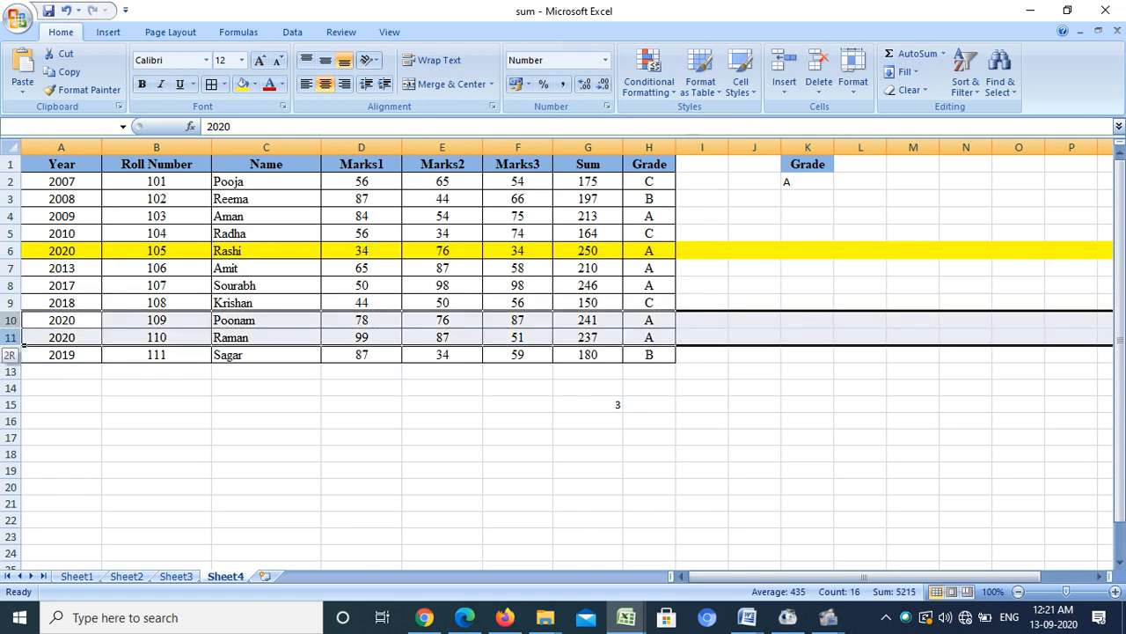
left_click(242, 83)
left_click(189, 468)
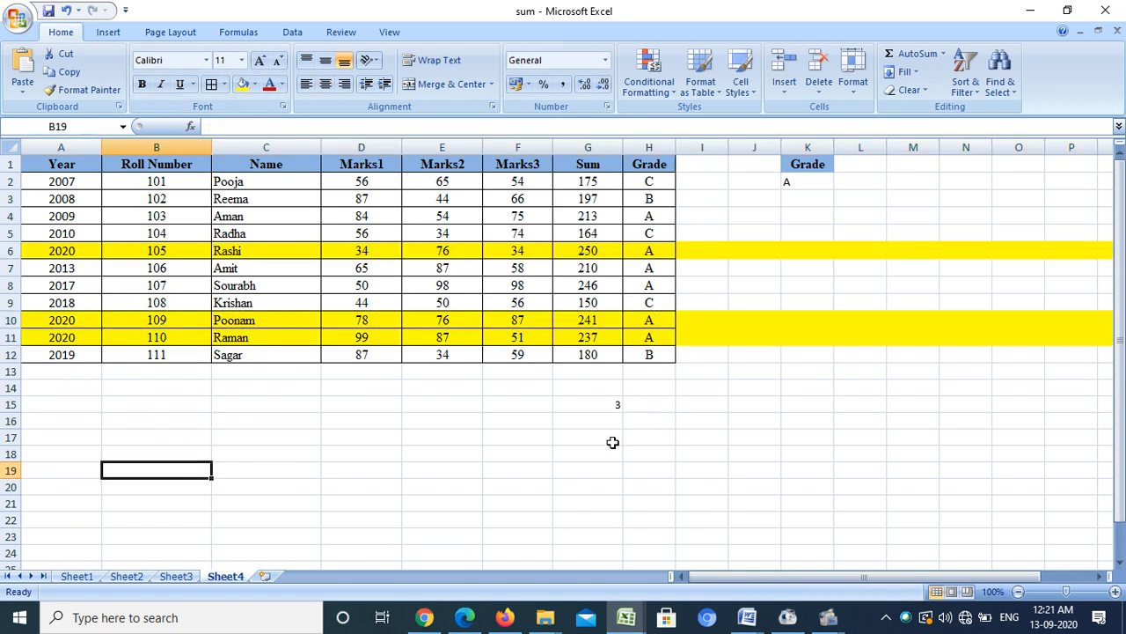
Step: Start a COUNTIFS formula in F17 with the years in A2:A12 as the first range and "2020" as its criterion
left_click(500, 440)
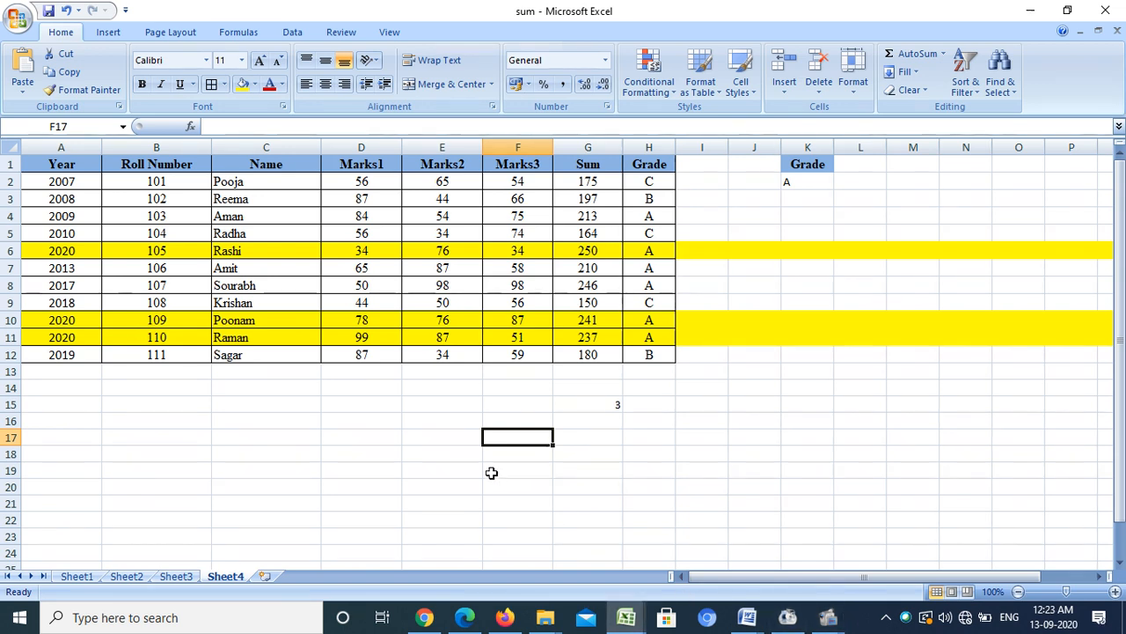
type("=")
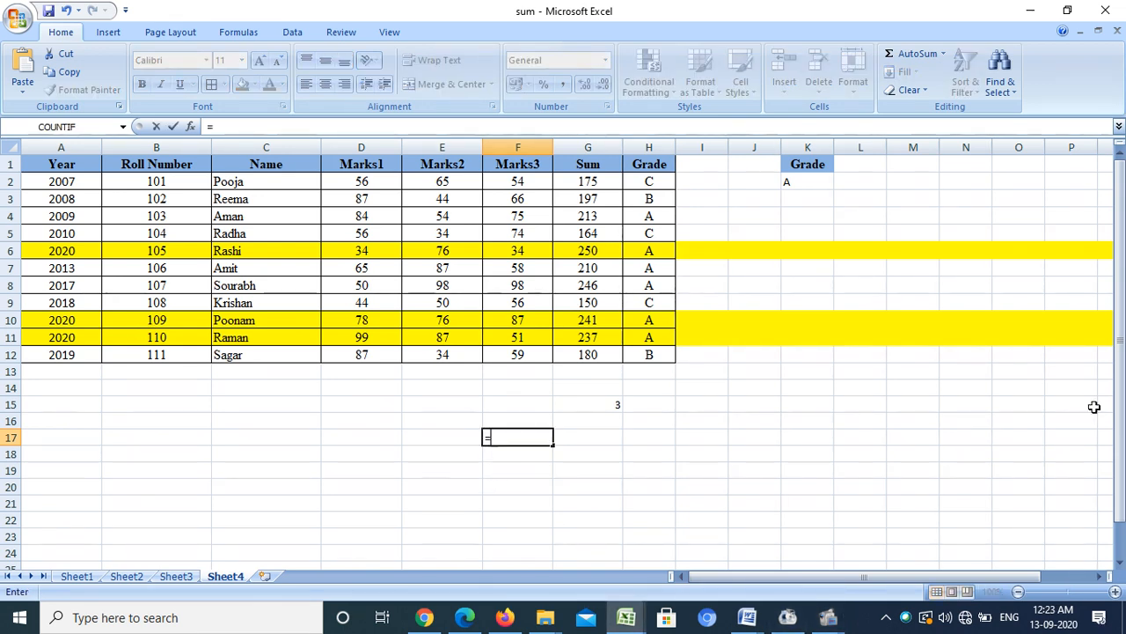
type("counti")
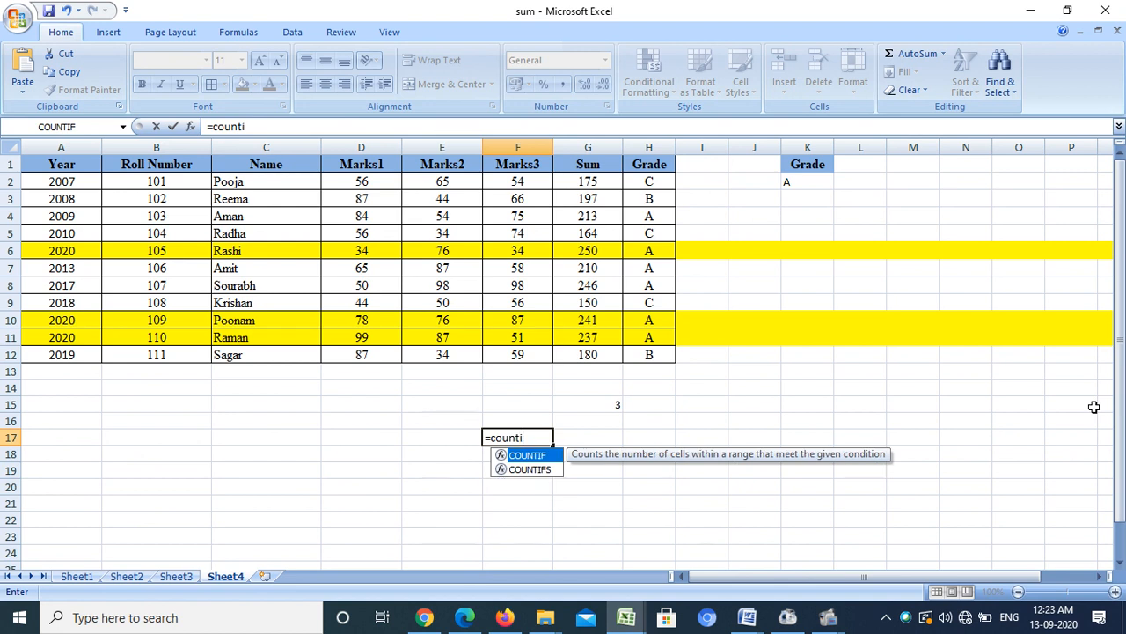
type("fs(")
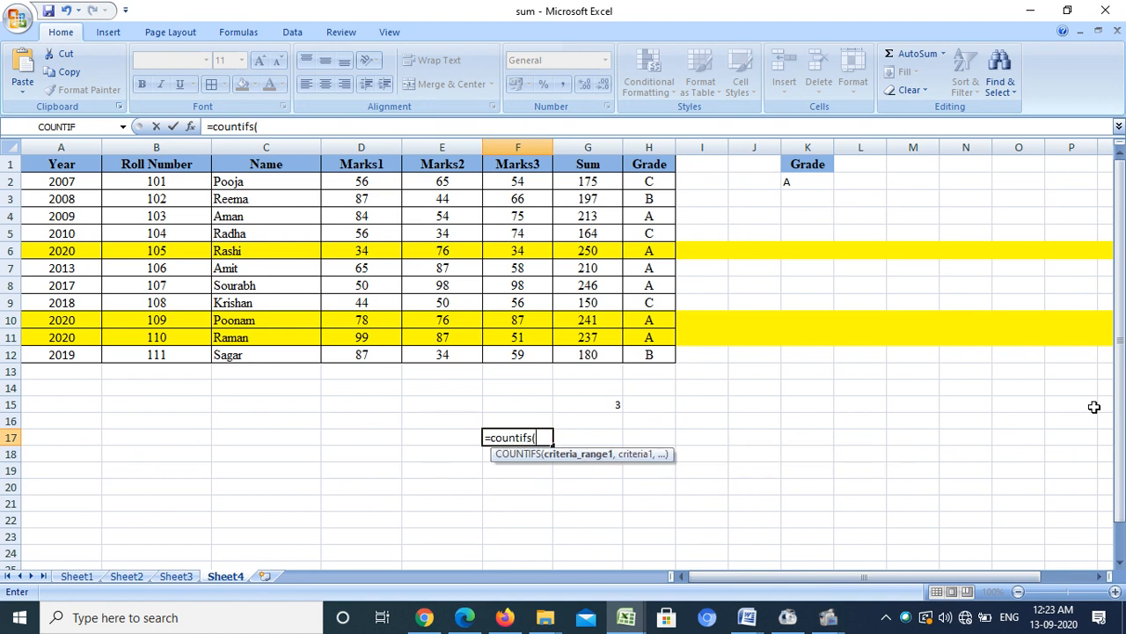
left_click(42, 187)
left_click_drag(42, 186, 62, 357)
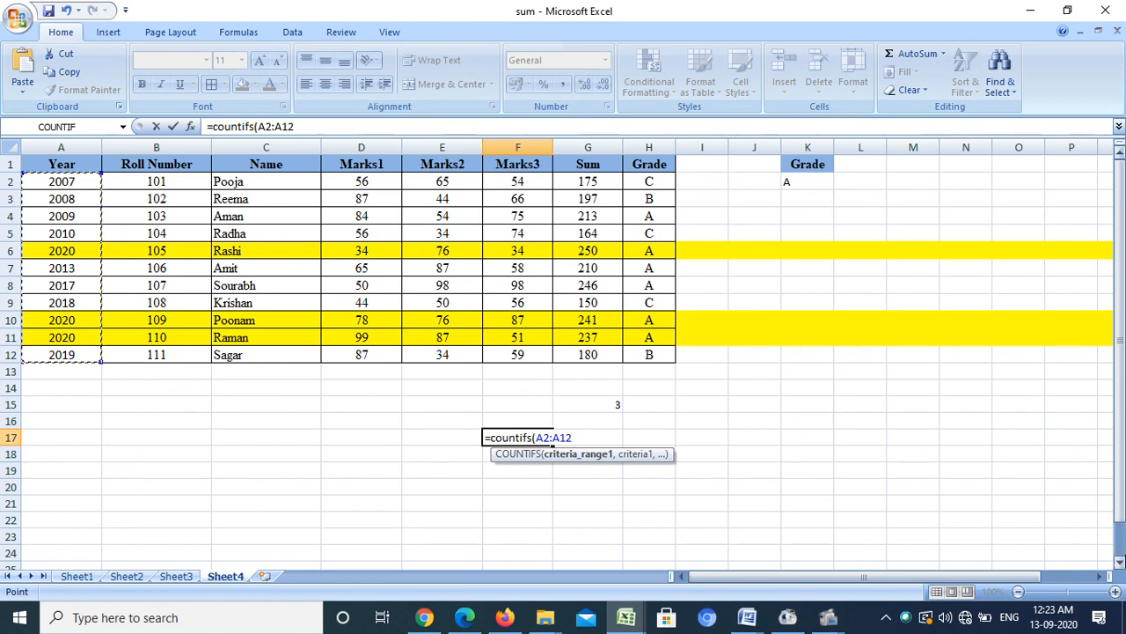
type(",")
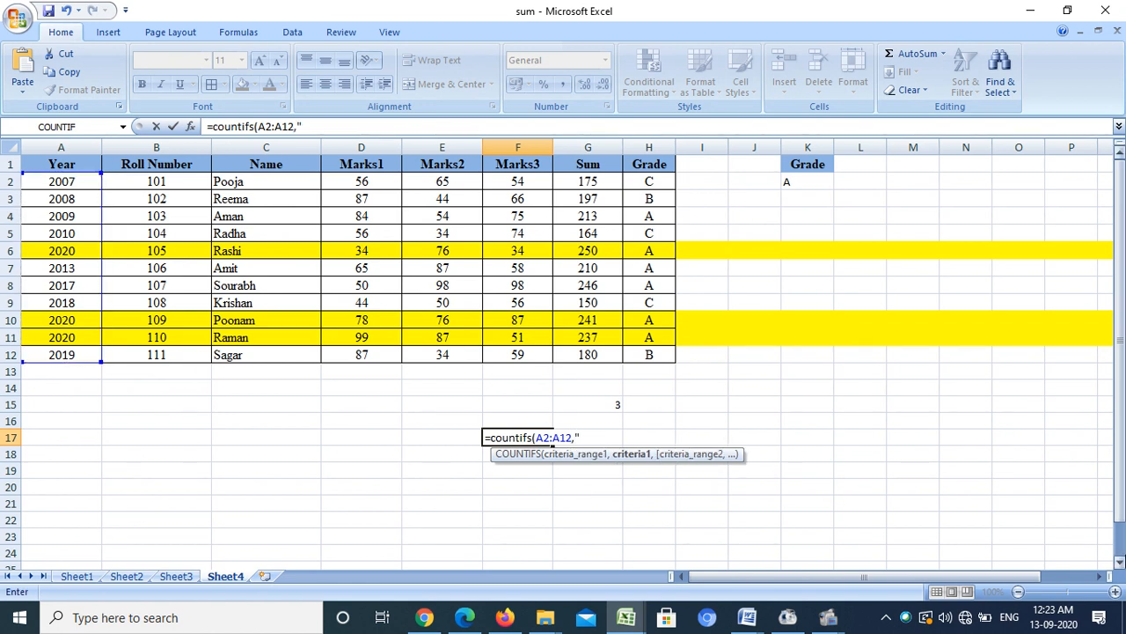
type("\"2020\",")
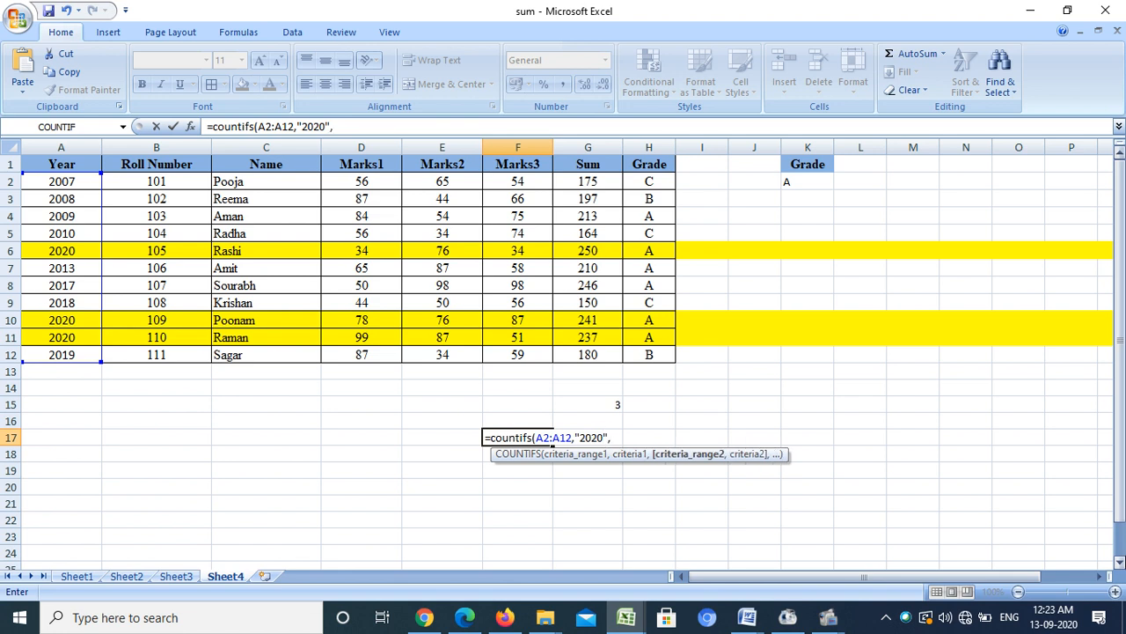
Step: Add the criteria pairs H2:H12 with "A" and B2:B12 with "110" to the F17 formula and confirm it
left_click_drag(653, 181, 643, 357)
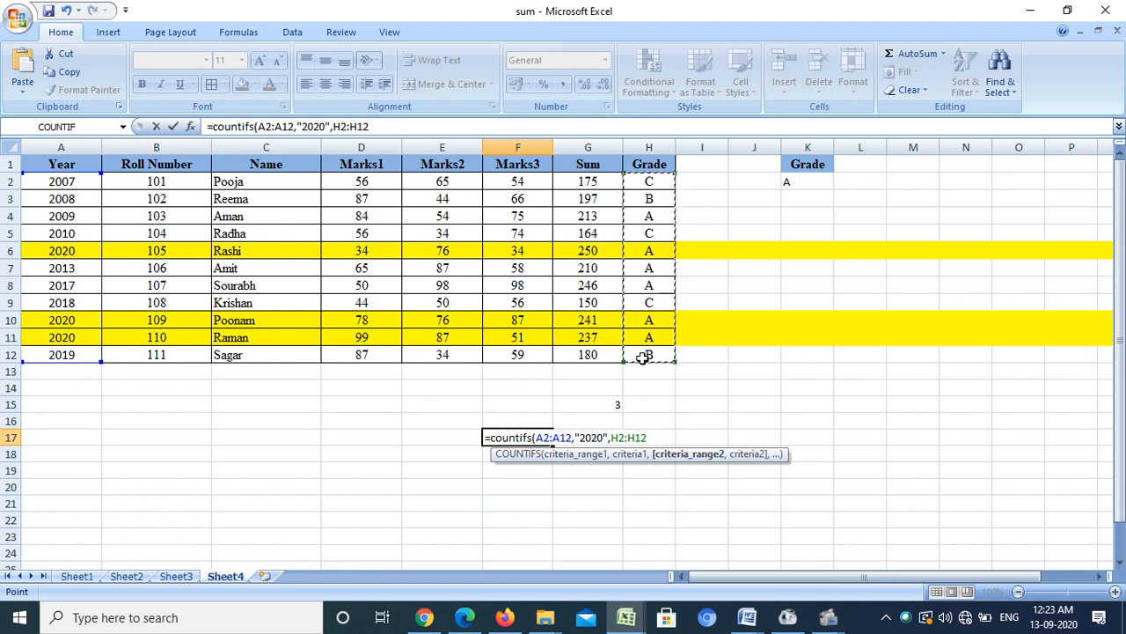
type(",\"A")
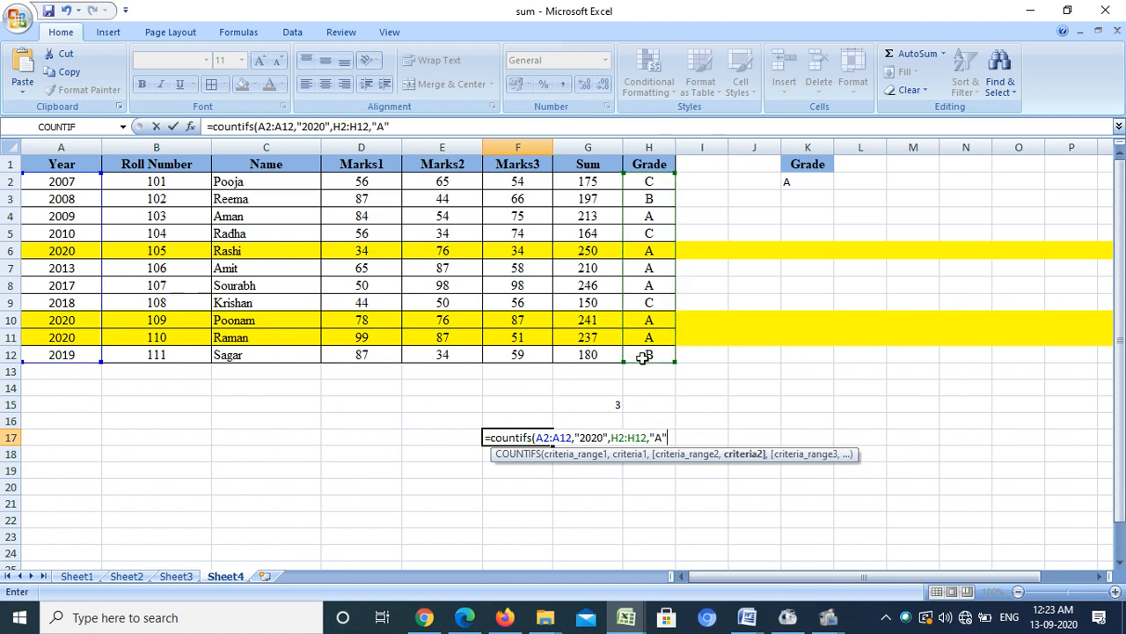
type("\",")
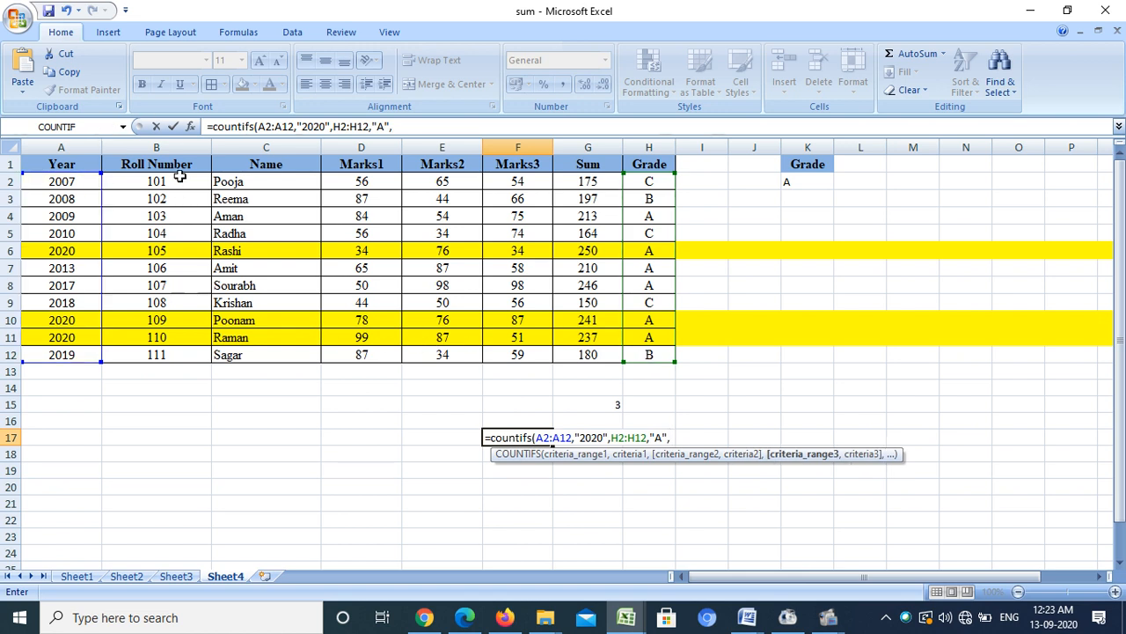
left_click_drag(179, 181, 179, 361)
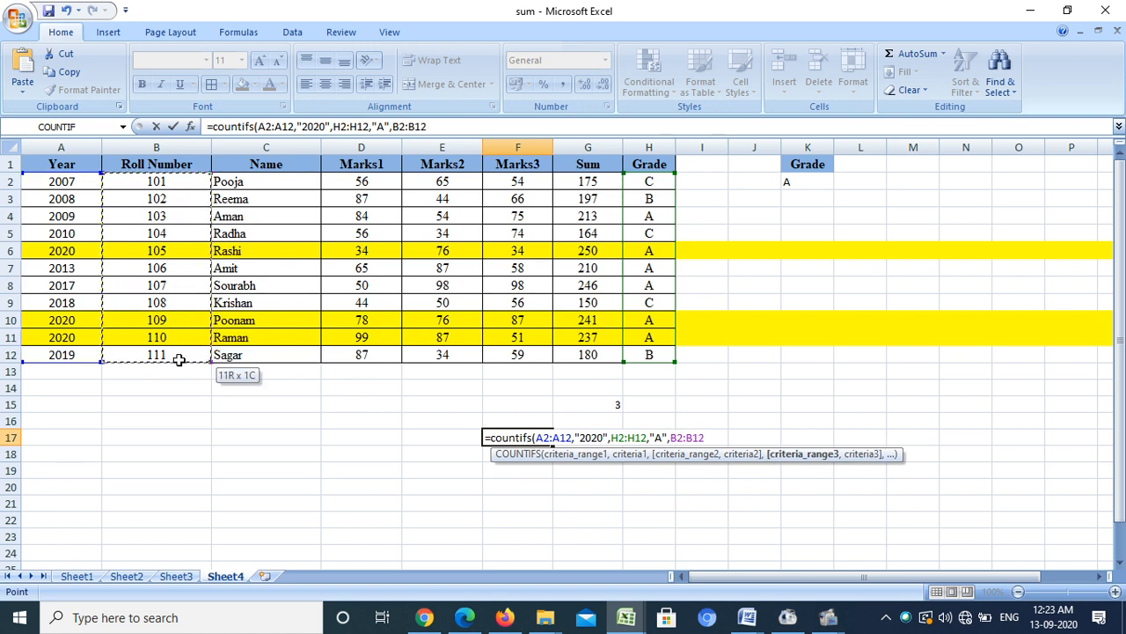
type(",")
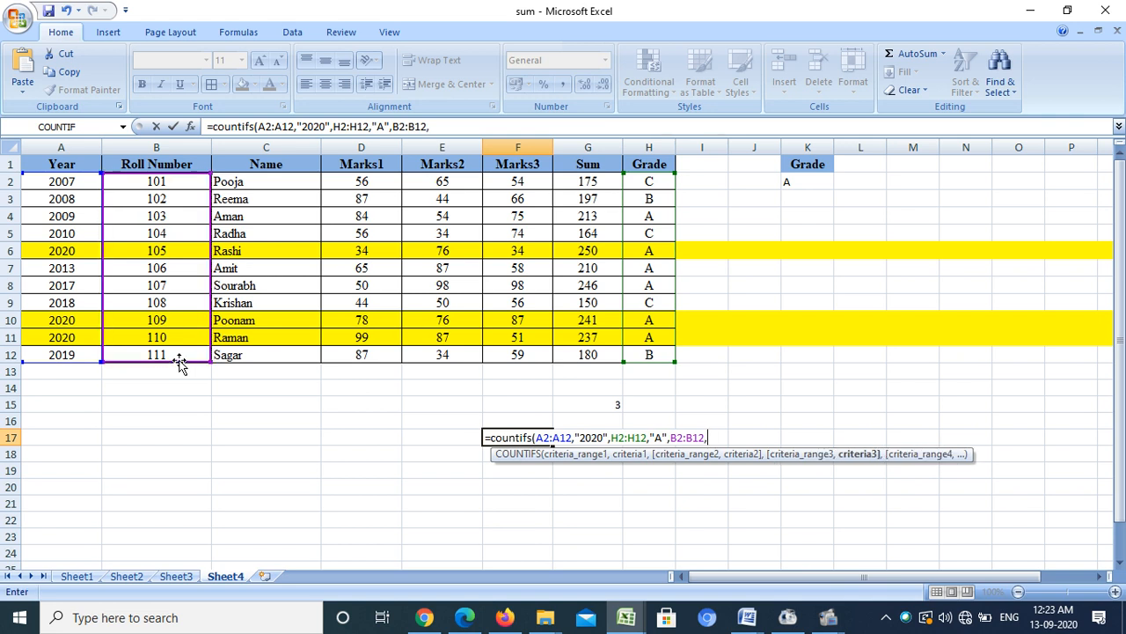
type("\"110\")")
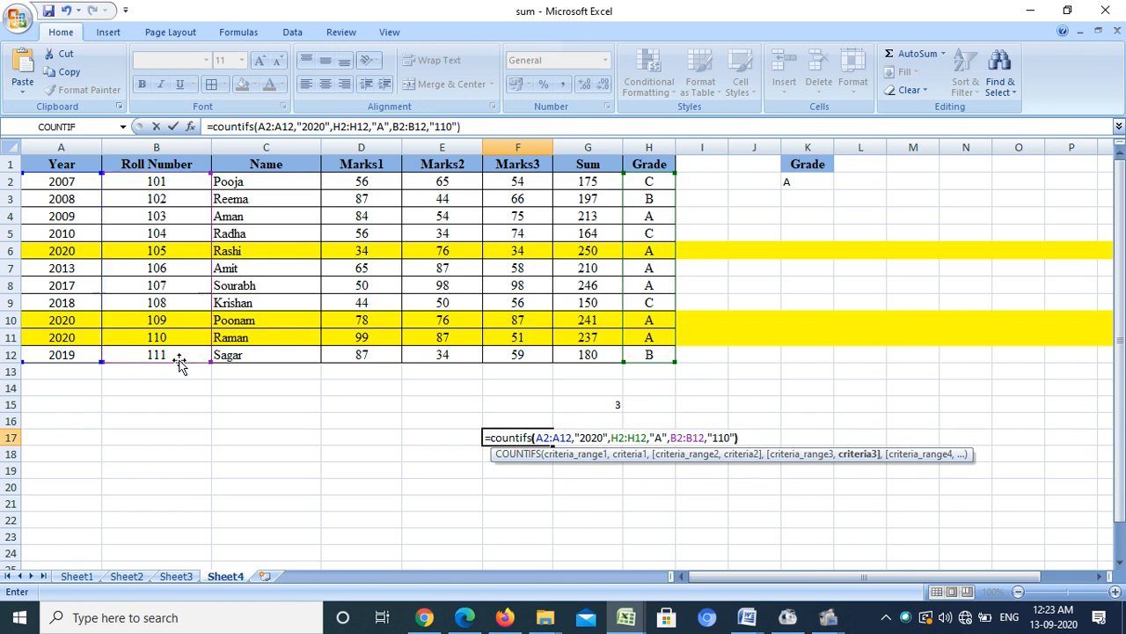
key("Return")
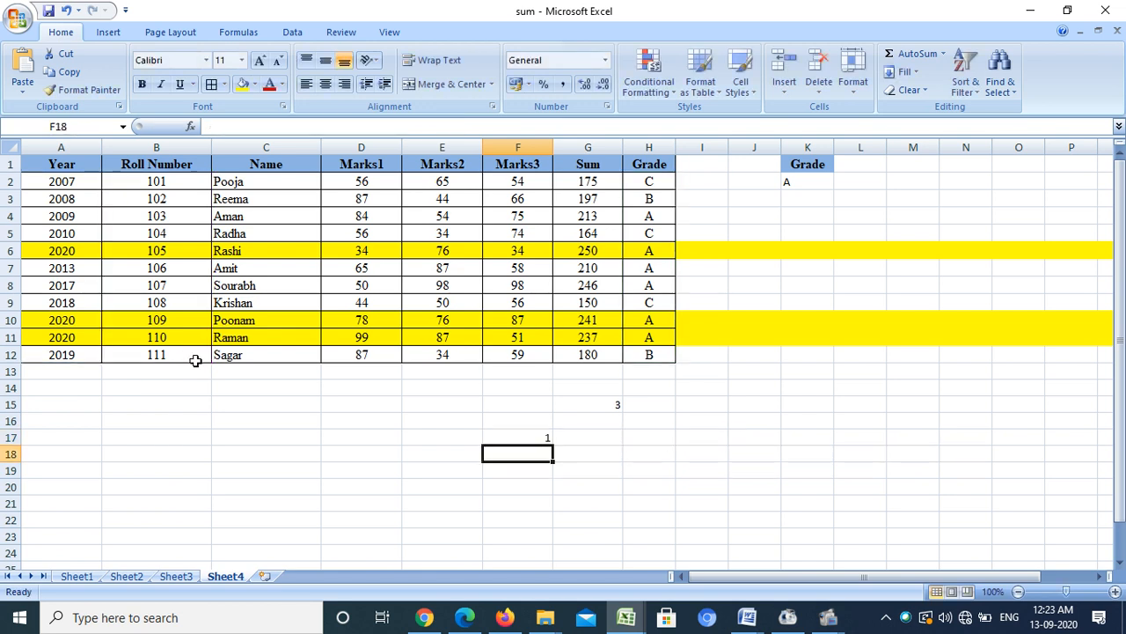
Step: Check the Sheet4 record with roll number 110 against the three criteria and return to Sheet3
left_click(164, 336)
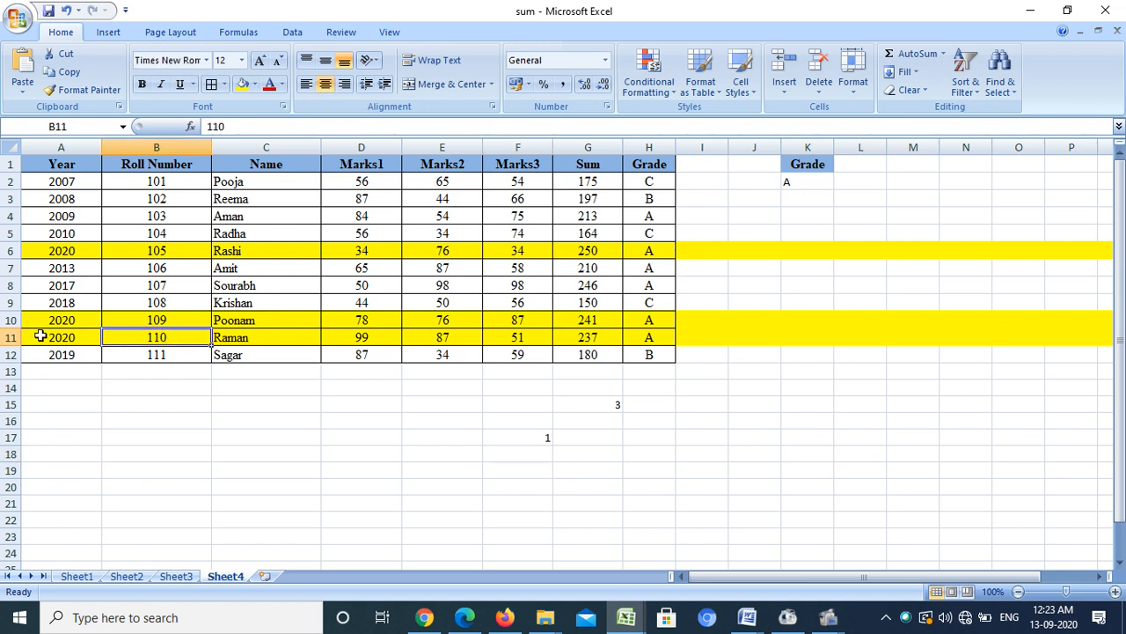
left_click_drag(37, 338, 658, 348)
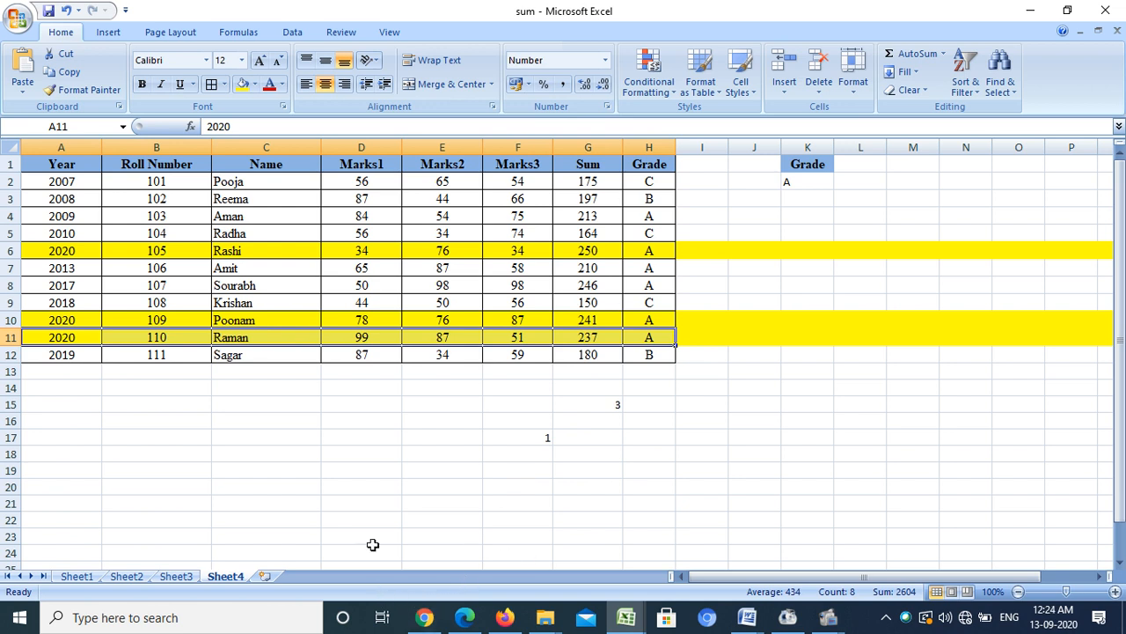
left_click(176, 577)
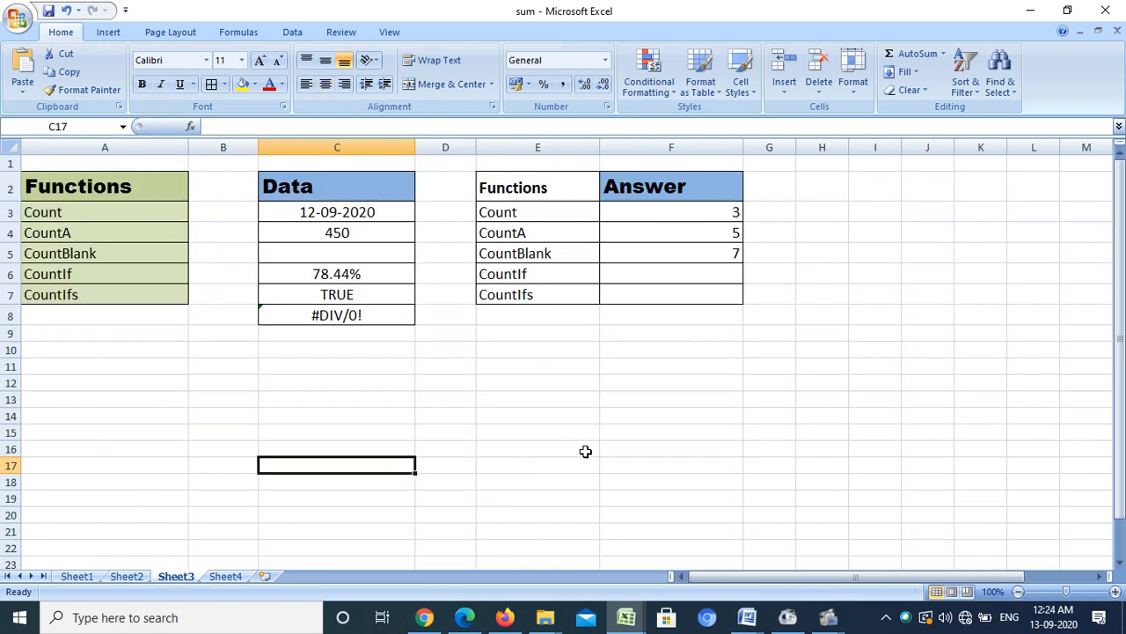